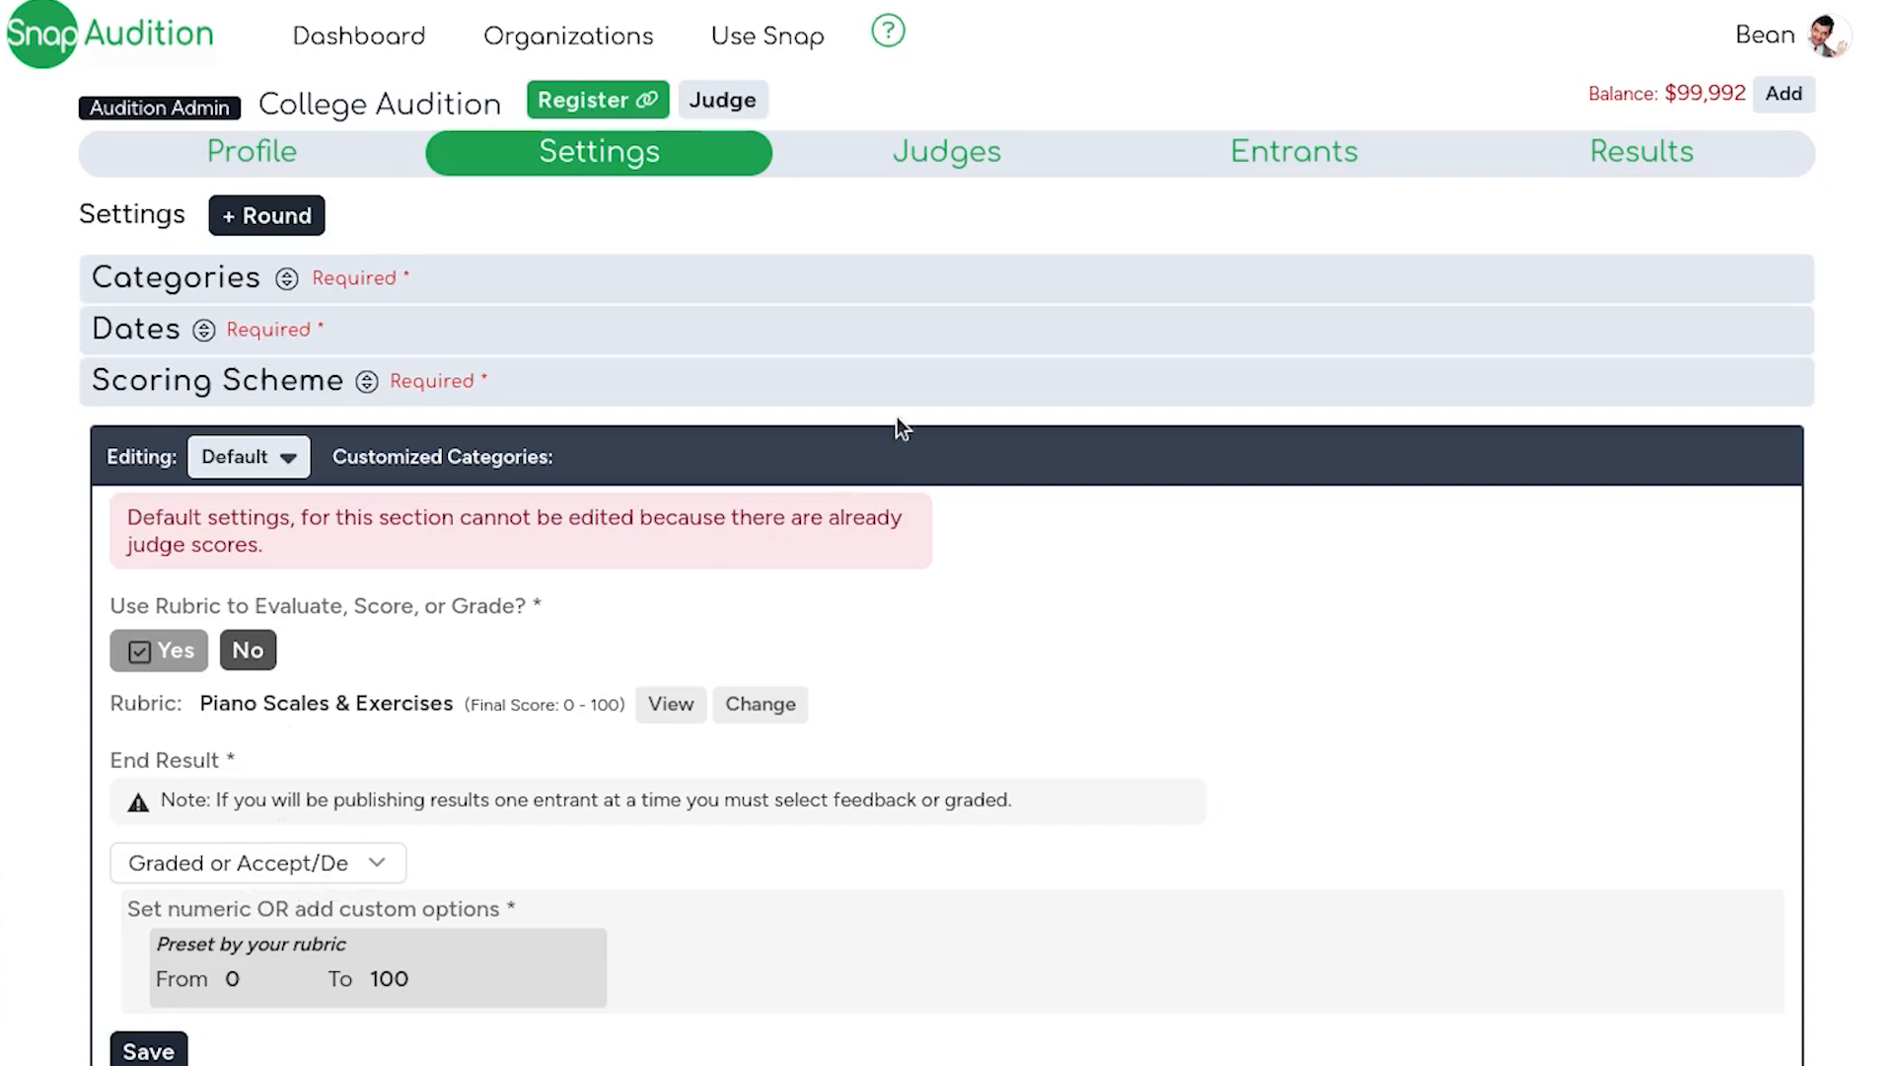
Step: Review the College Audition entrant's registration and expand its judge scores
left_click(937, 156)
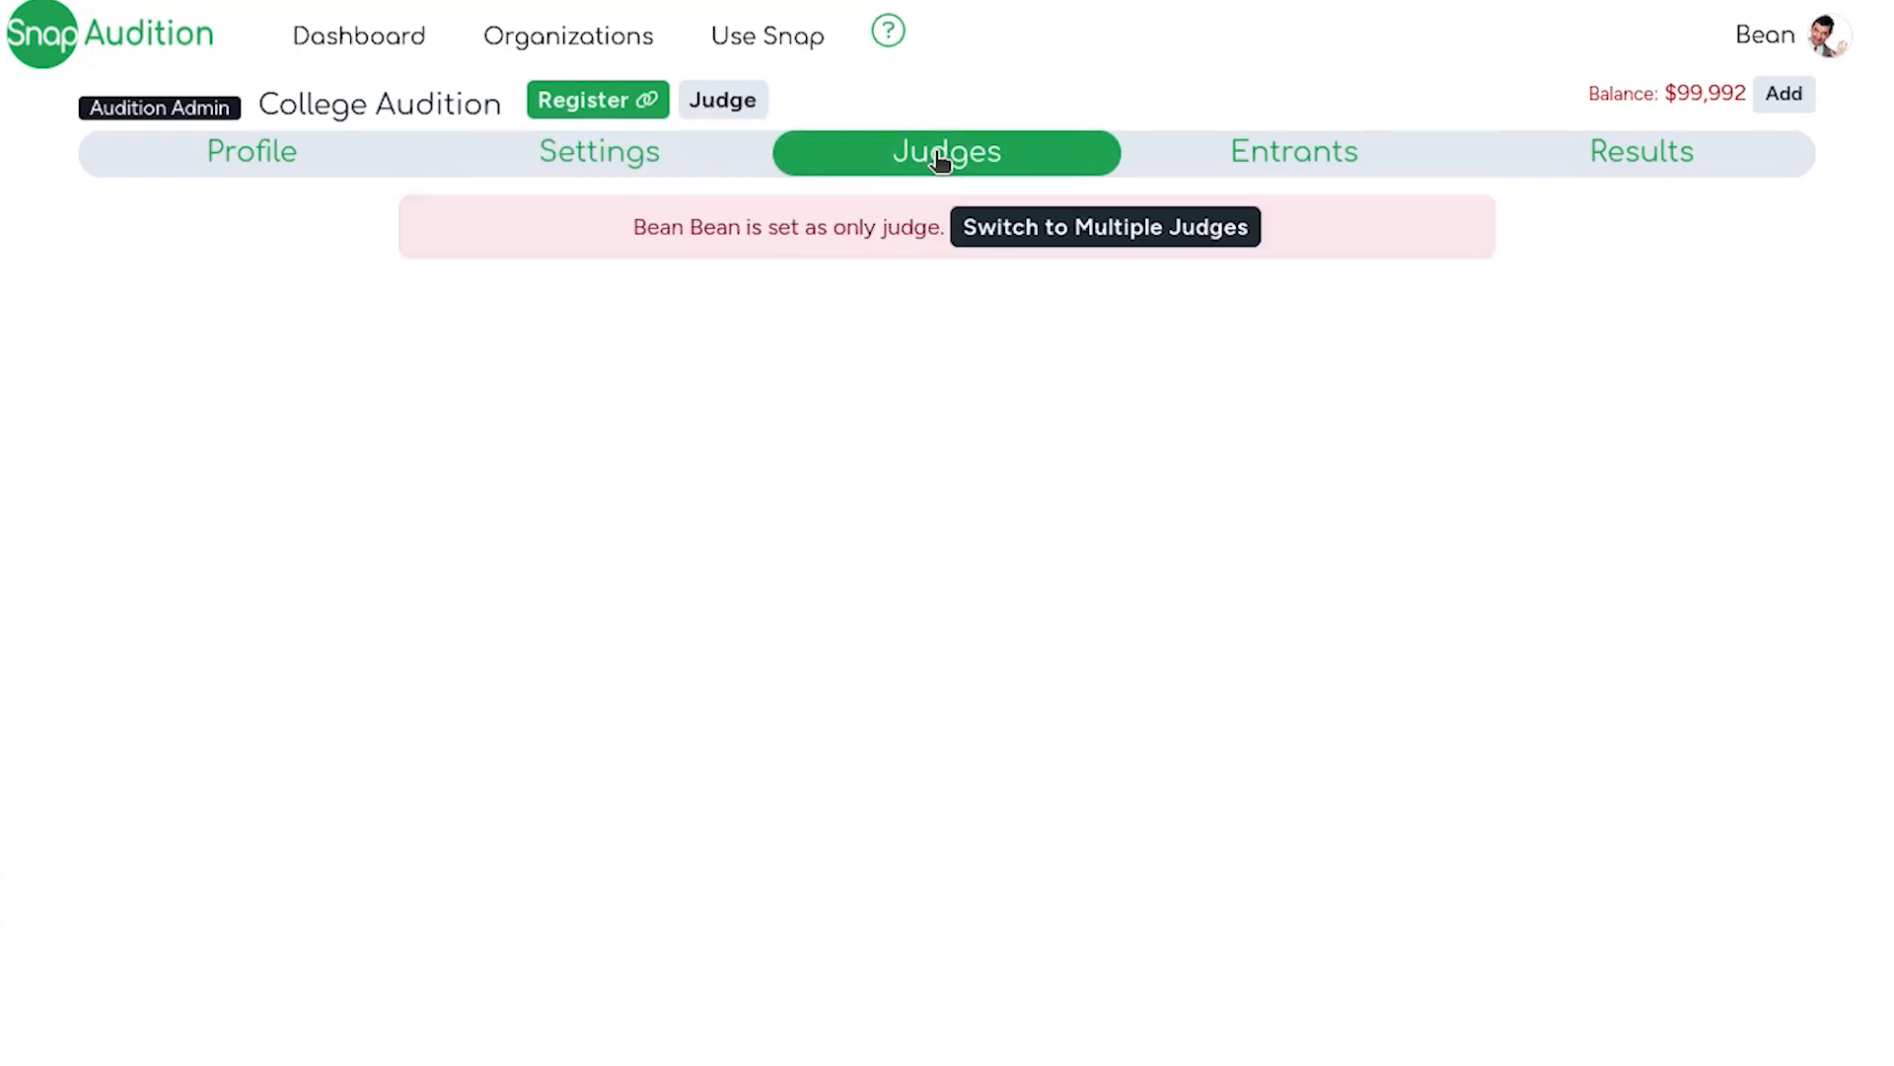
left_click(1319, 153)
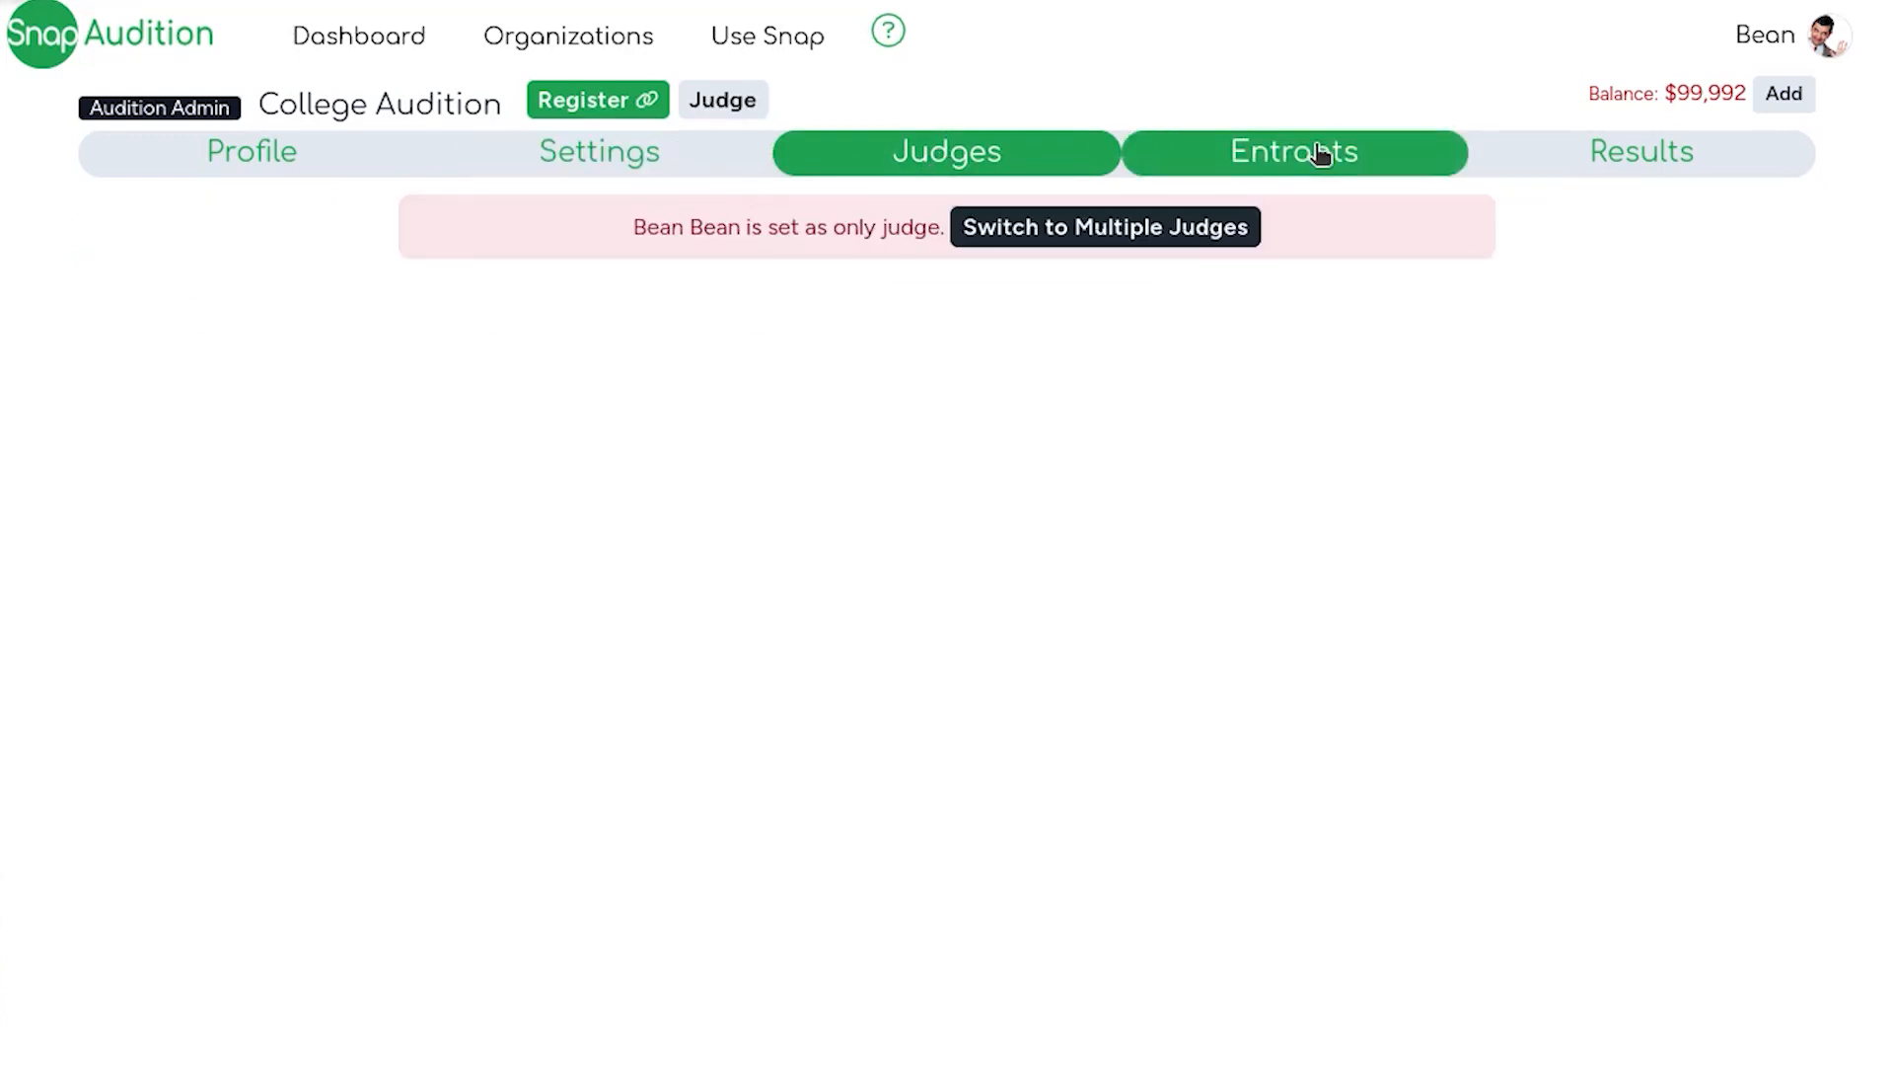
left_click(595, 376)
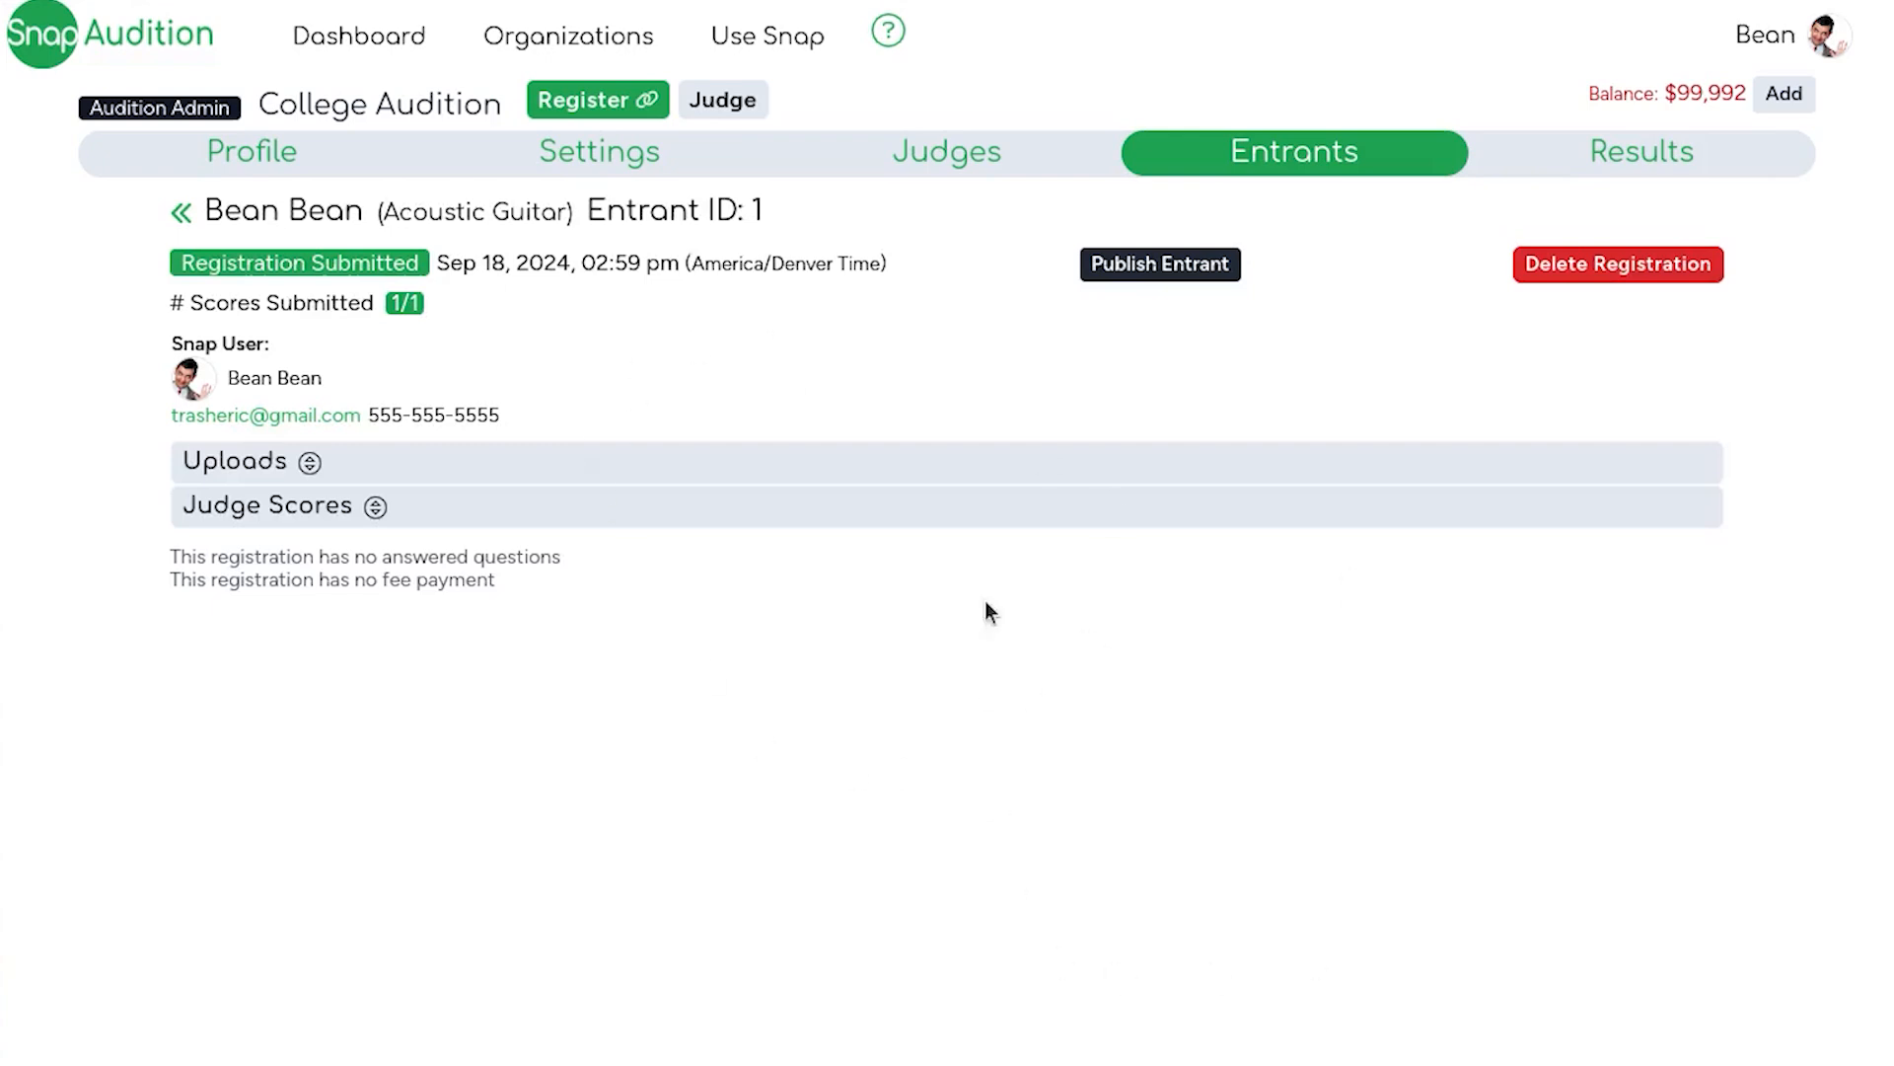
left_click(564, 505)
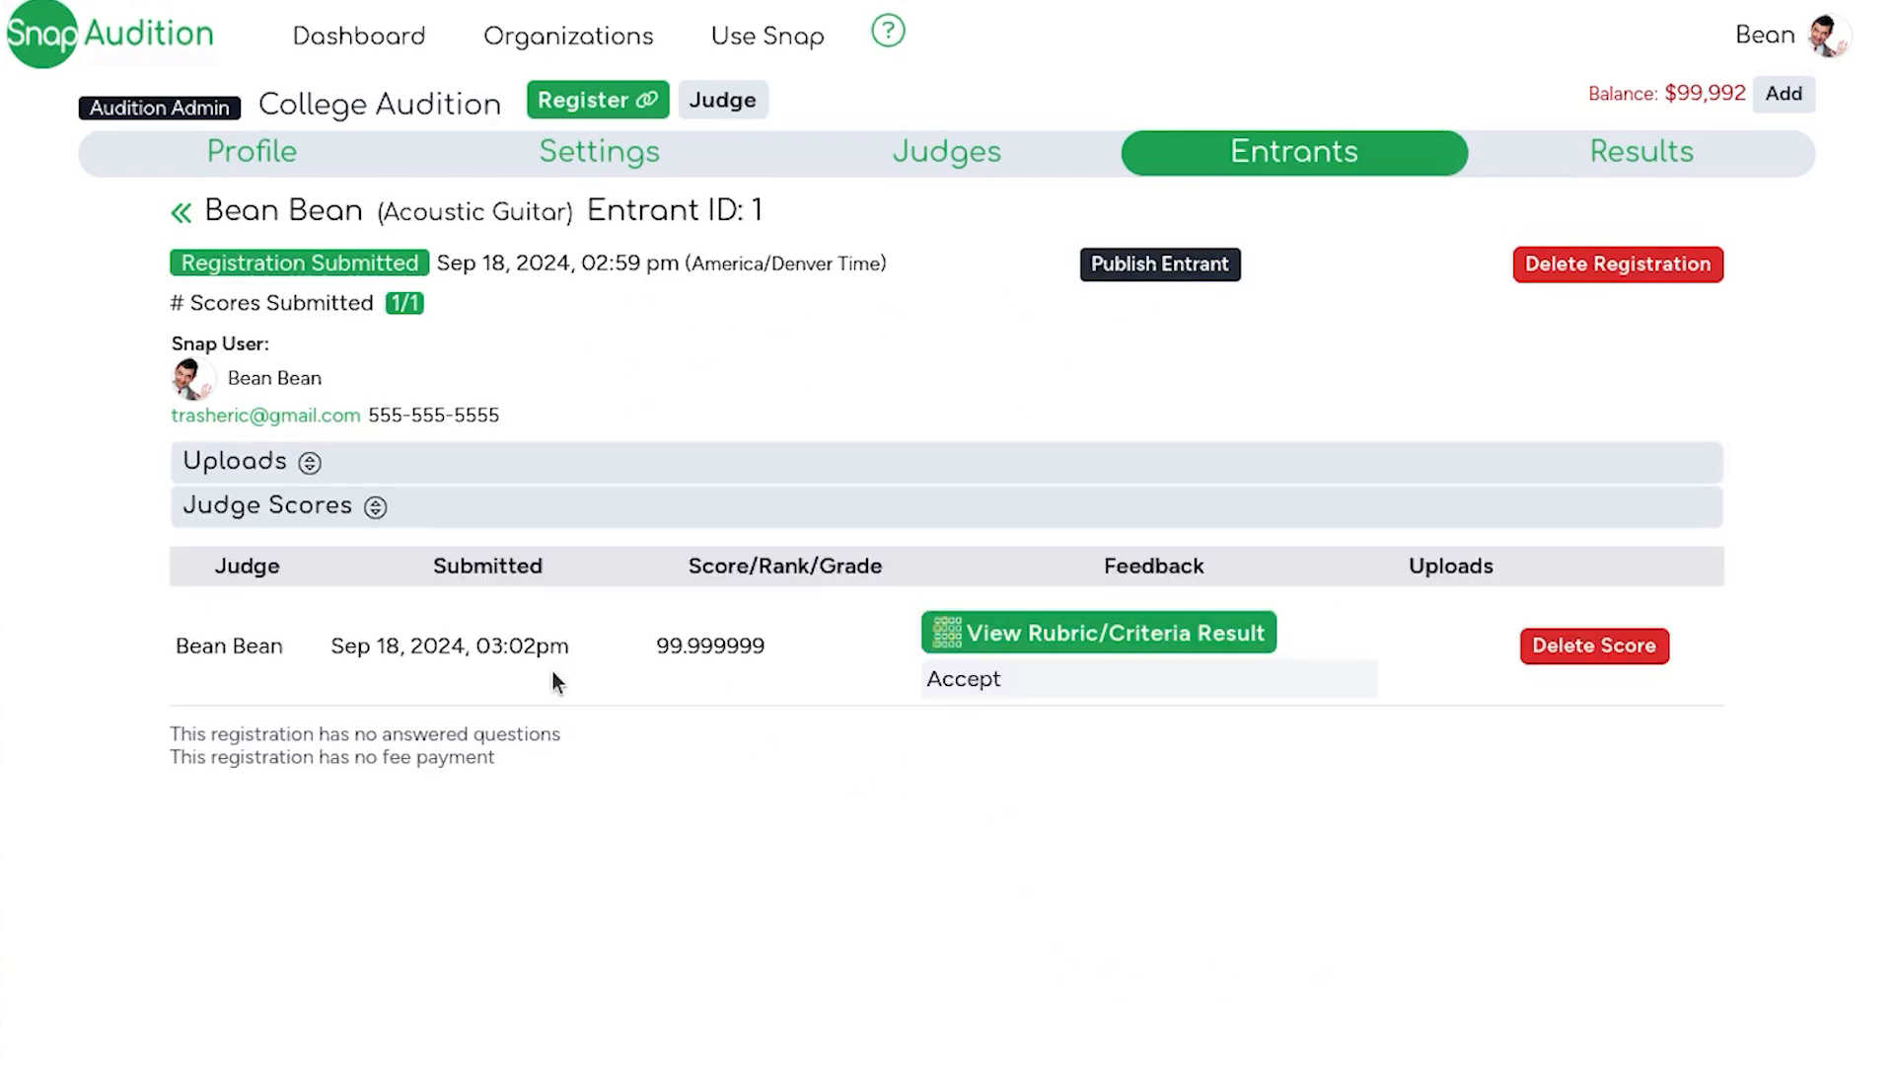
Step: Open the Publish Entrant dialog for this entrant and close it without publishing
left_click(1121, 274)
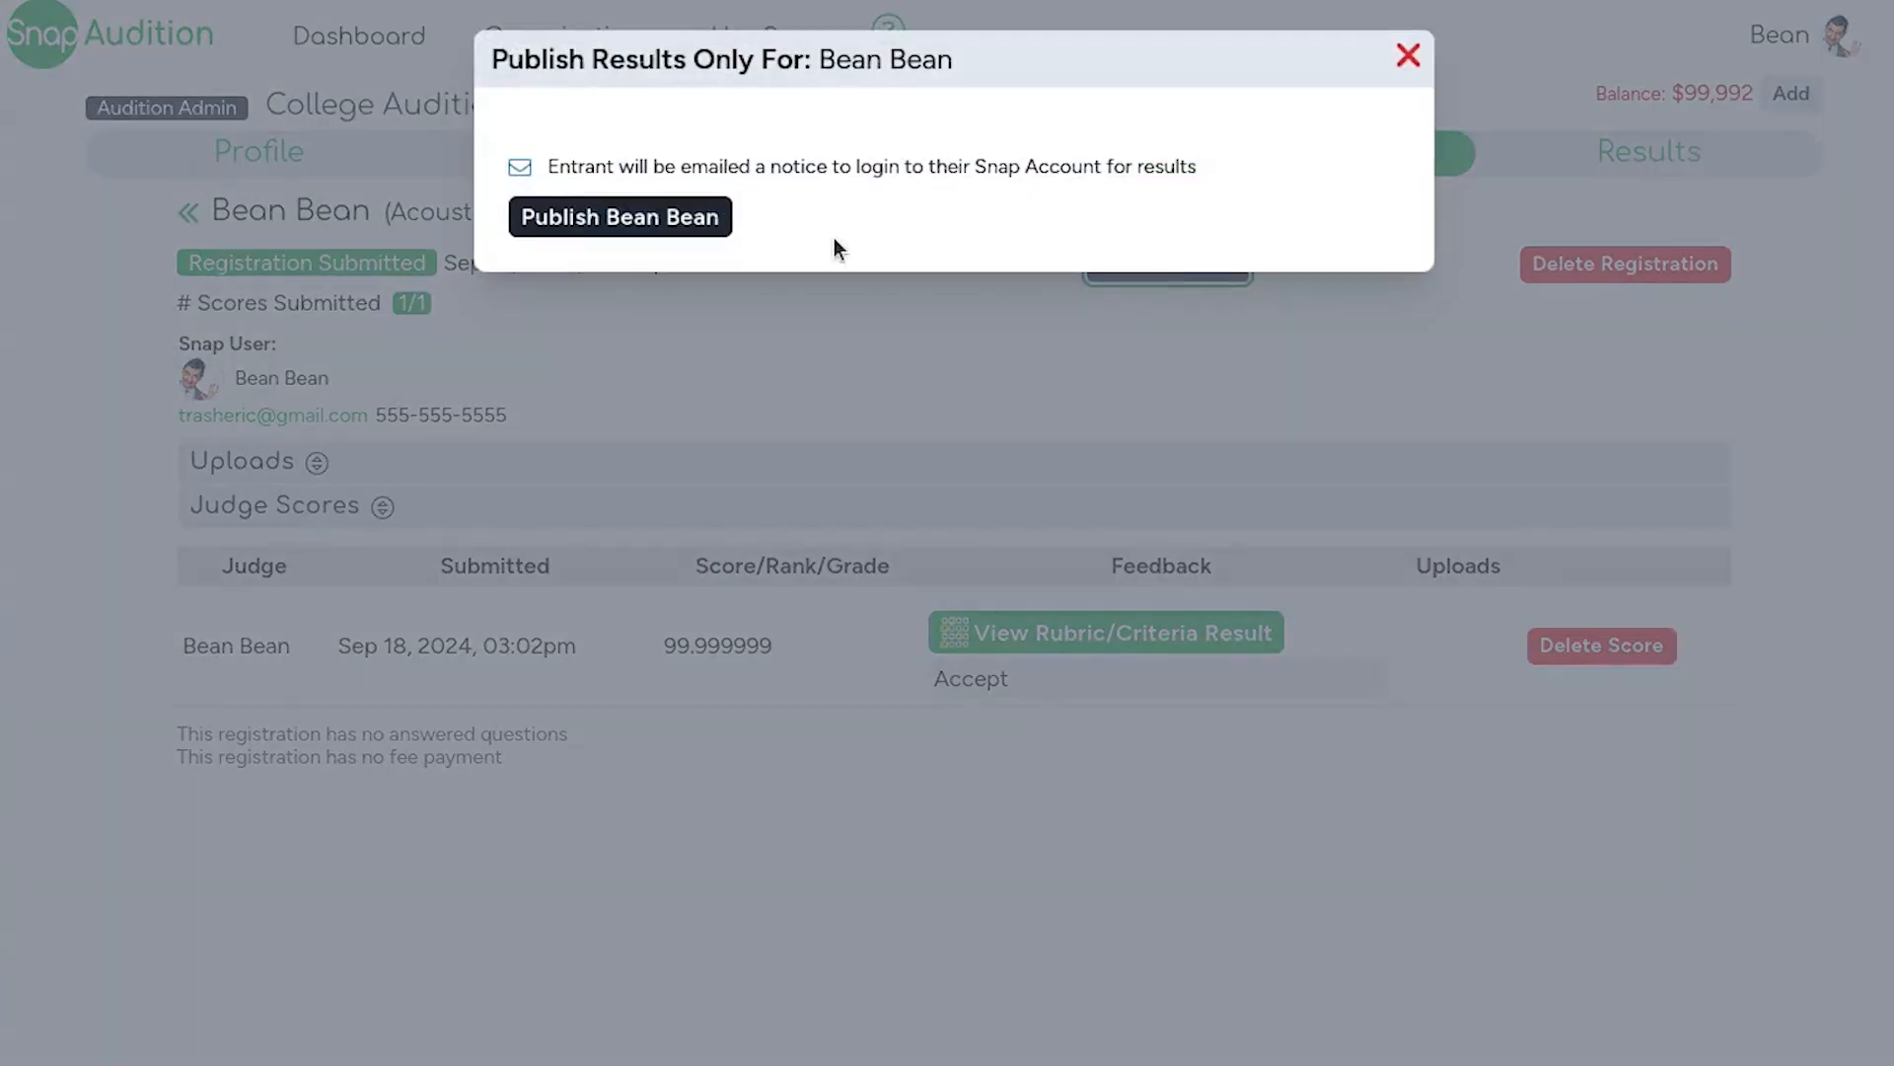
left_click(1408, 54)
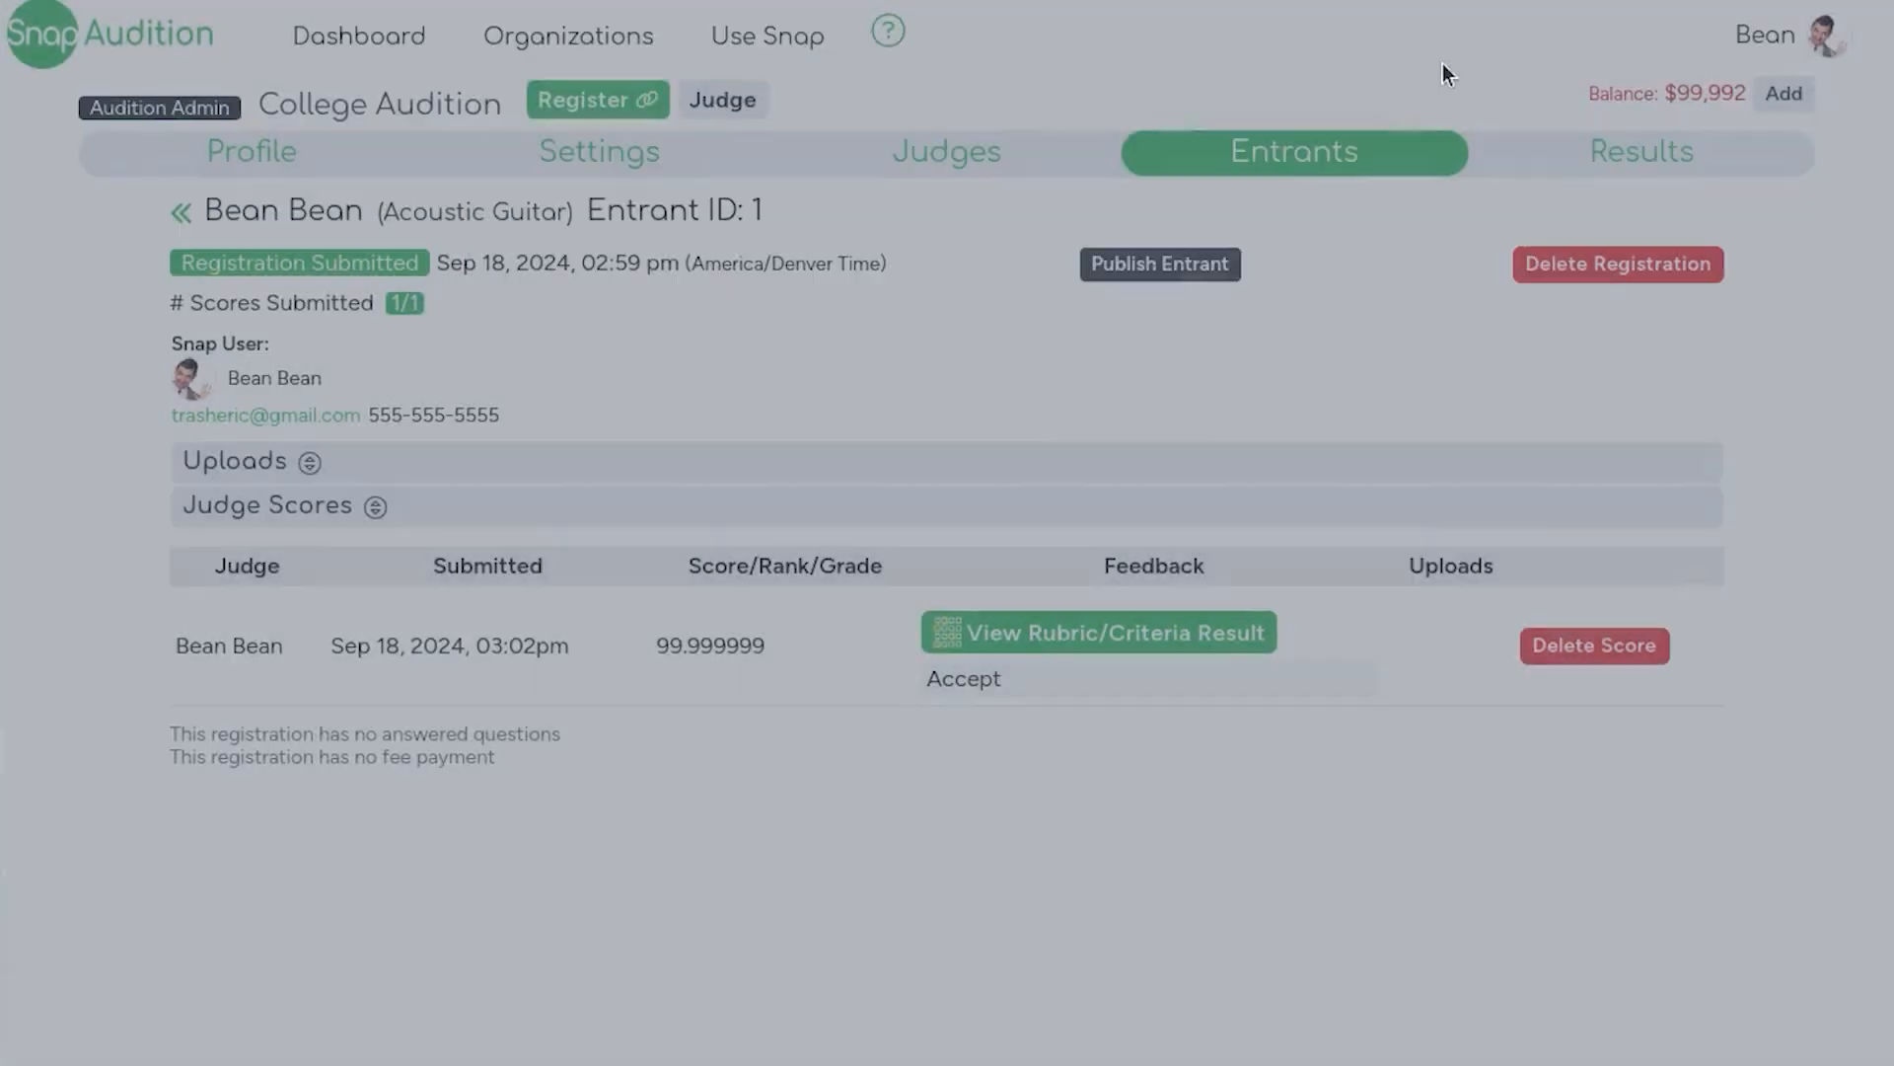
Step: Review the College Audition results list by category
left_click(1610, 146)
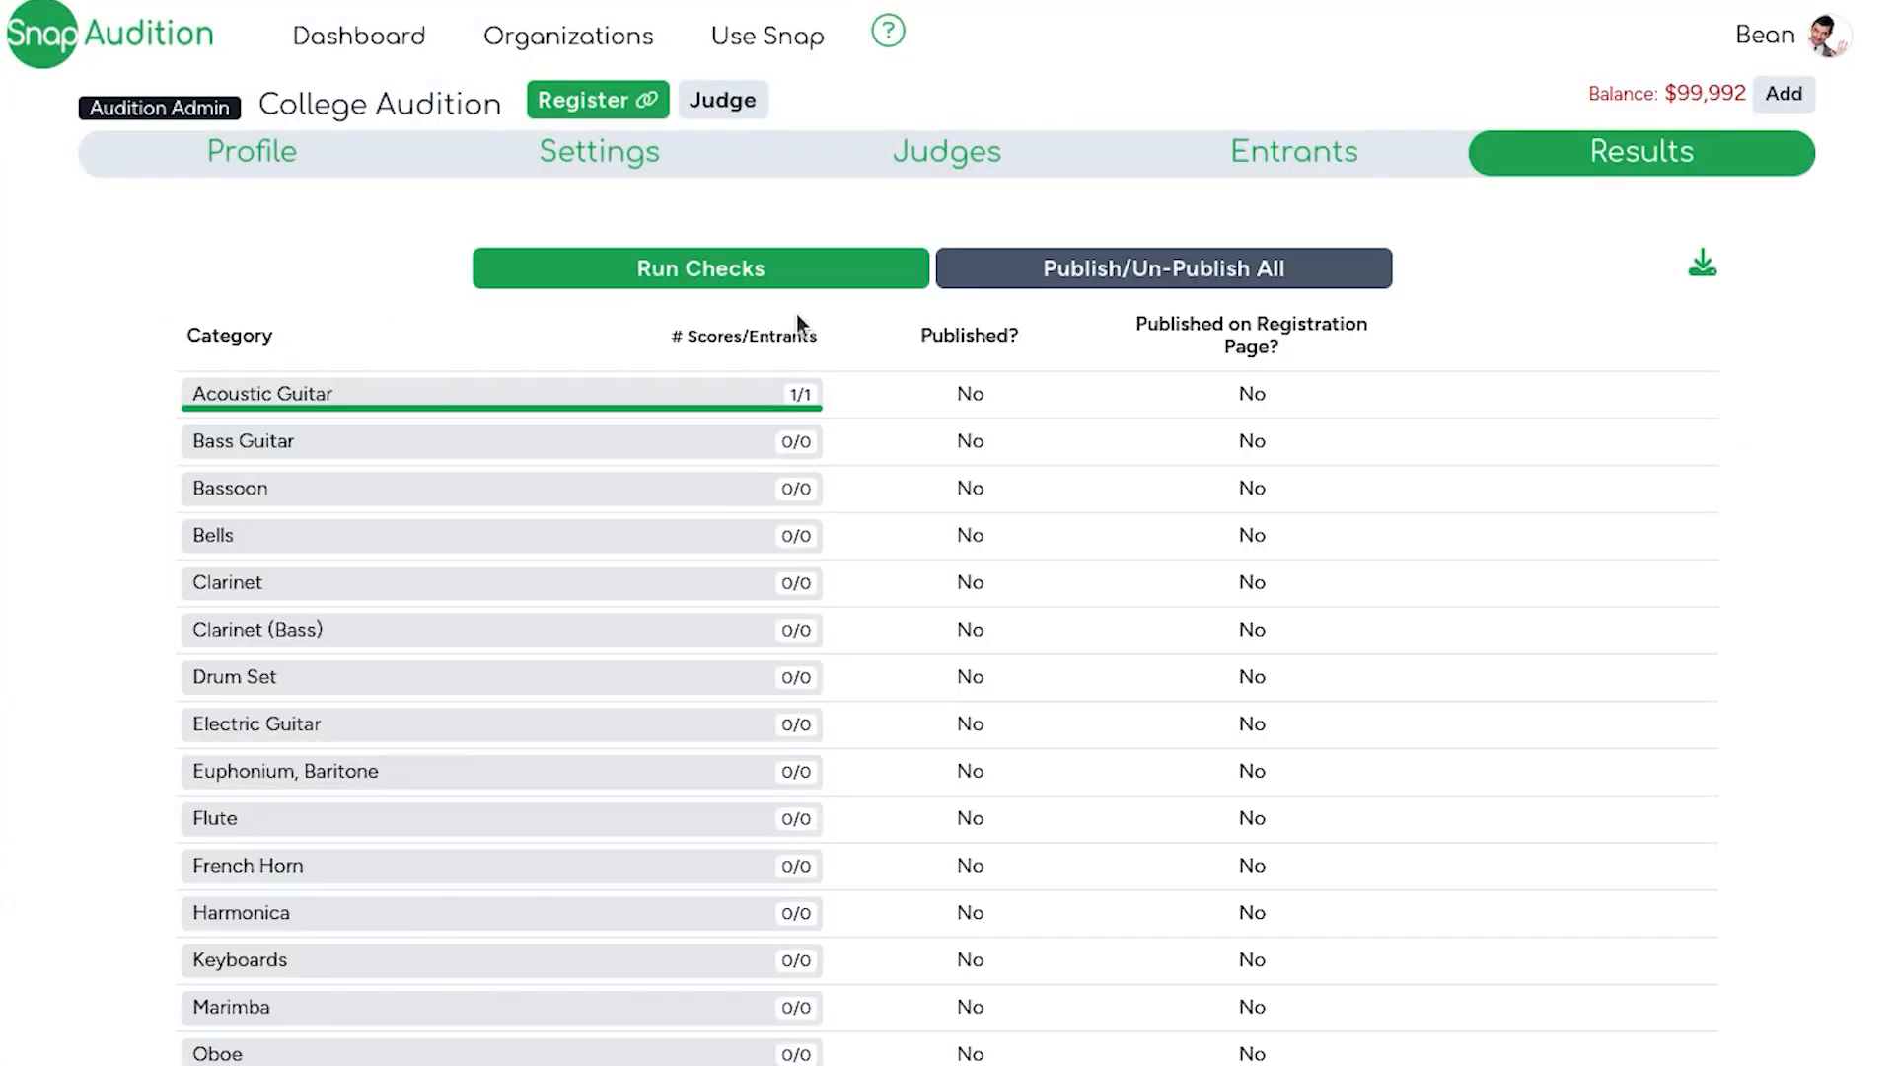
left_click(252, 398)
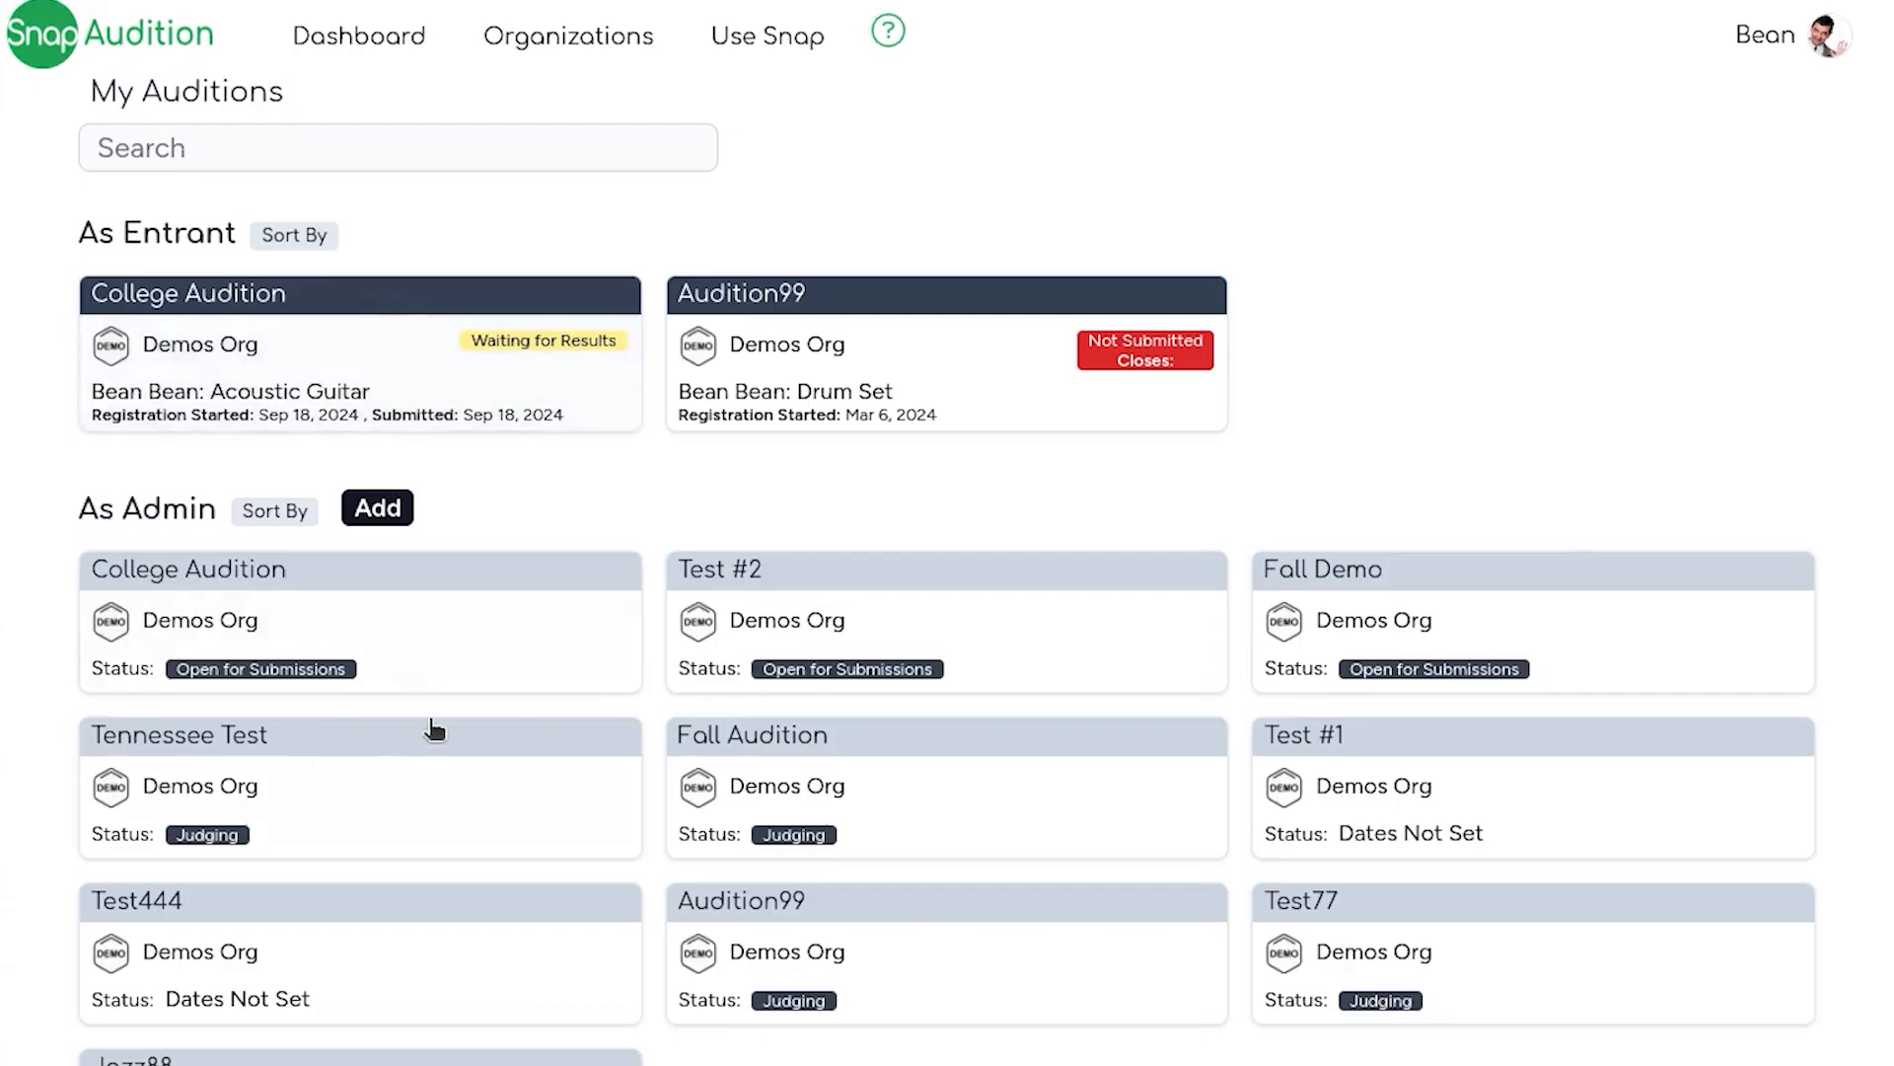
Step: Open College Audition from the judge section of the dashboard and view Entrant #1's submitted score
scroll(429, 731, "down", 4)
left_click(324, 994)
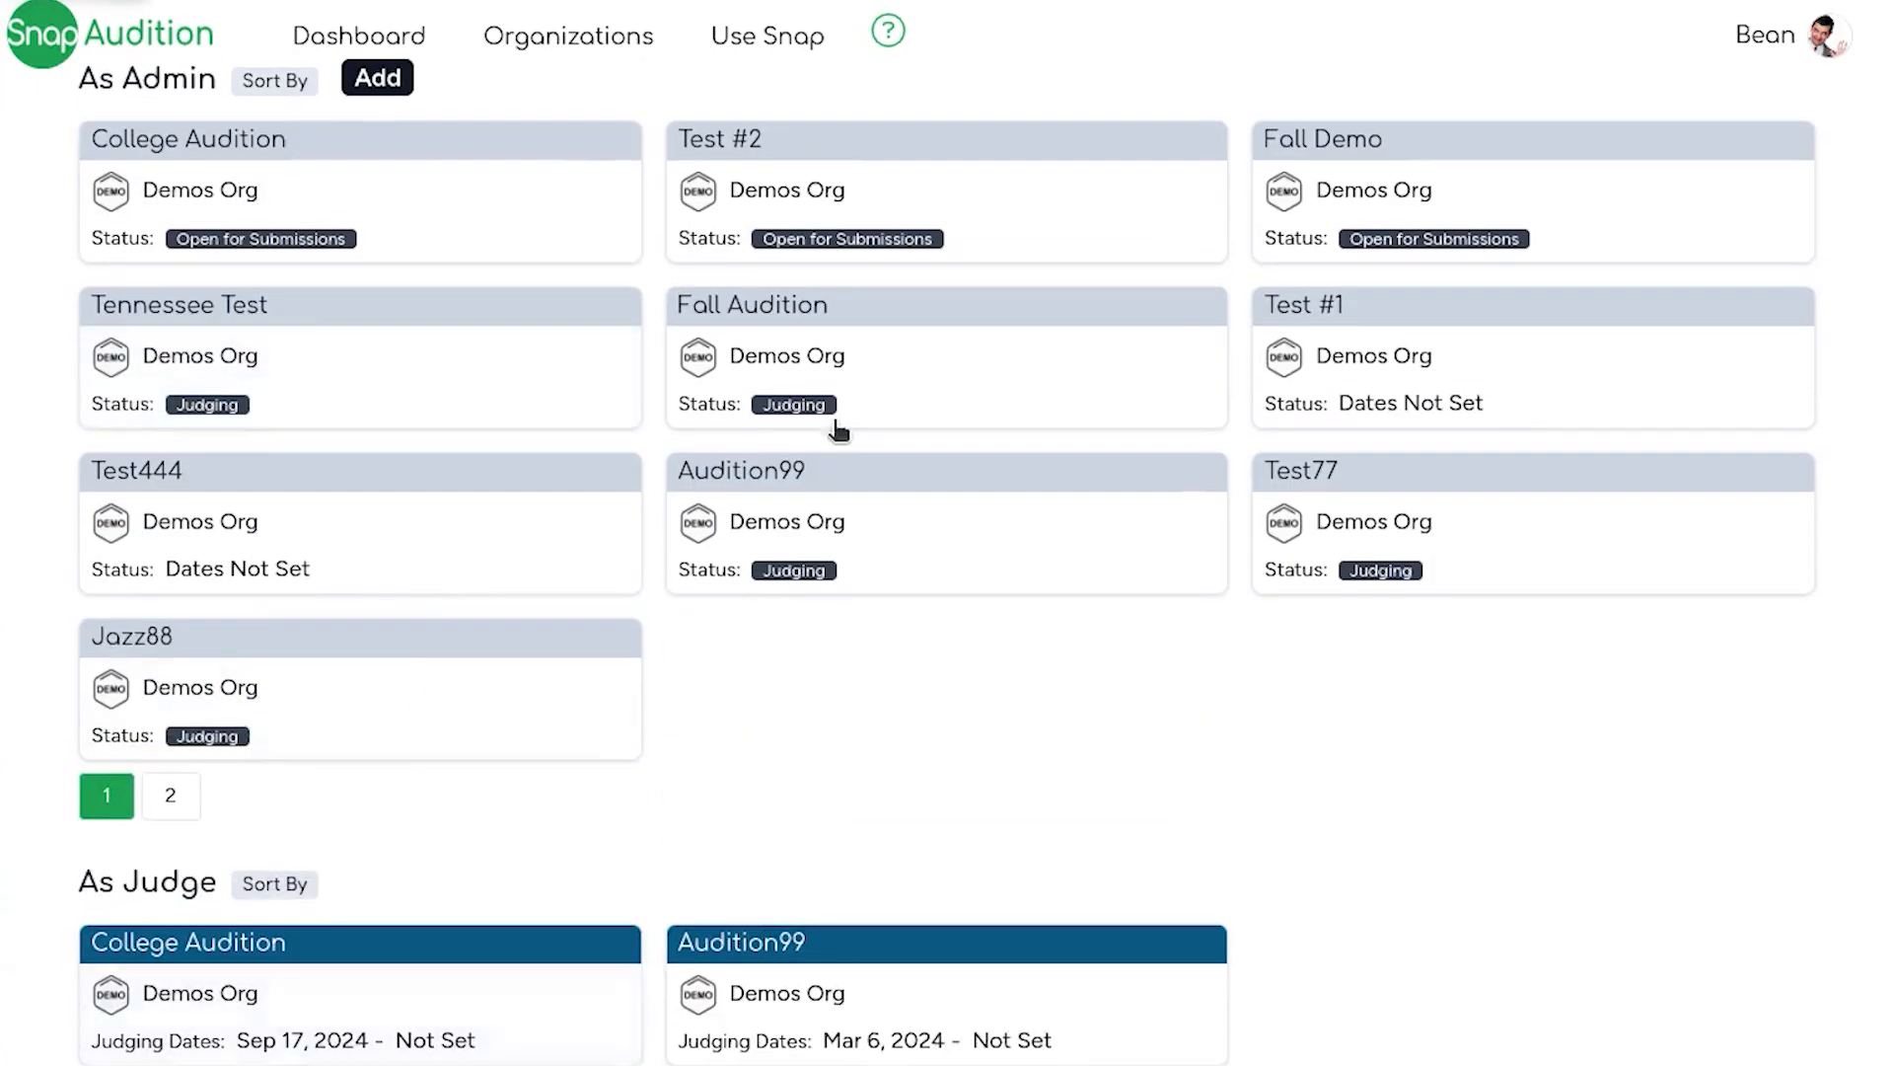
left_click(1466, 176)
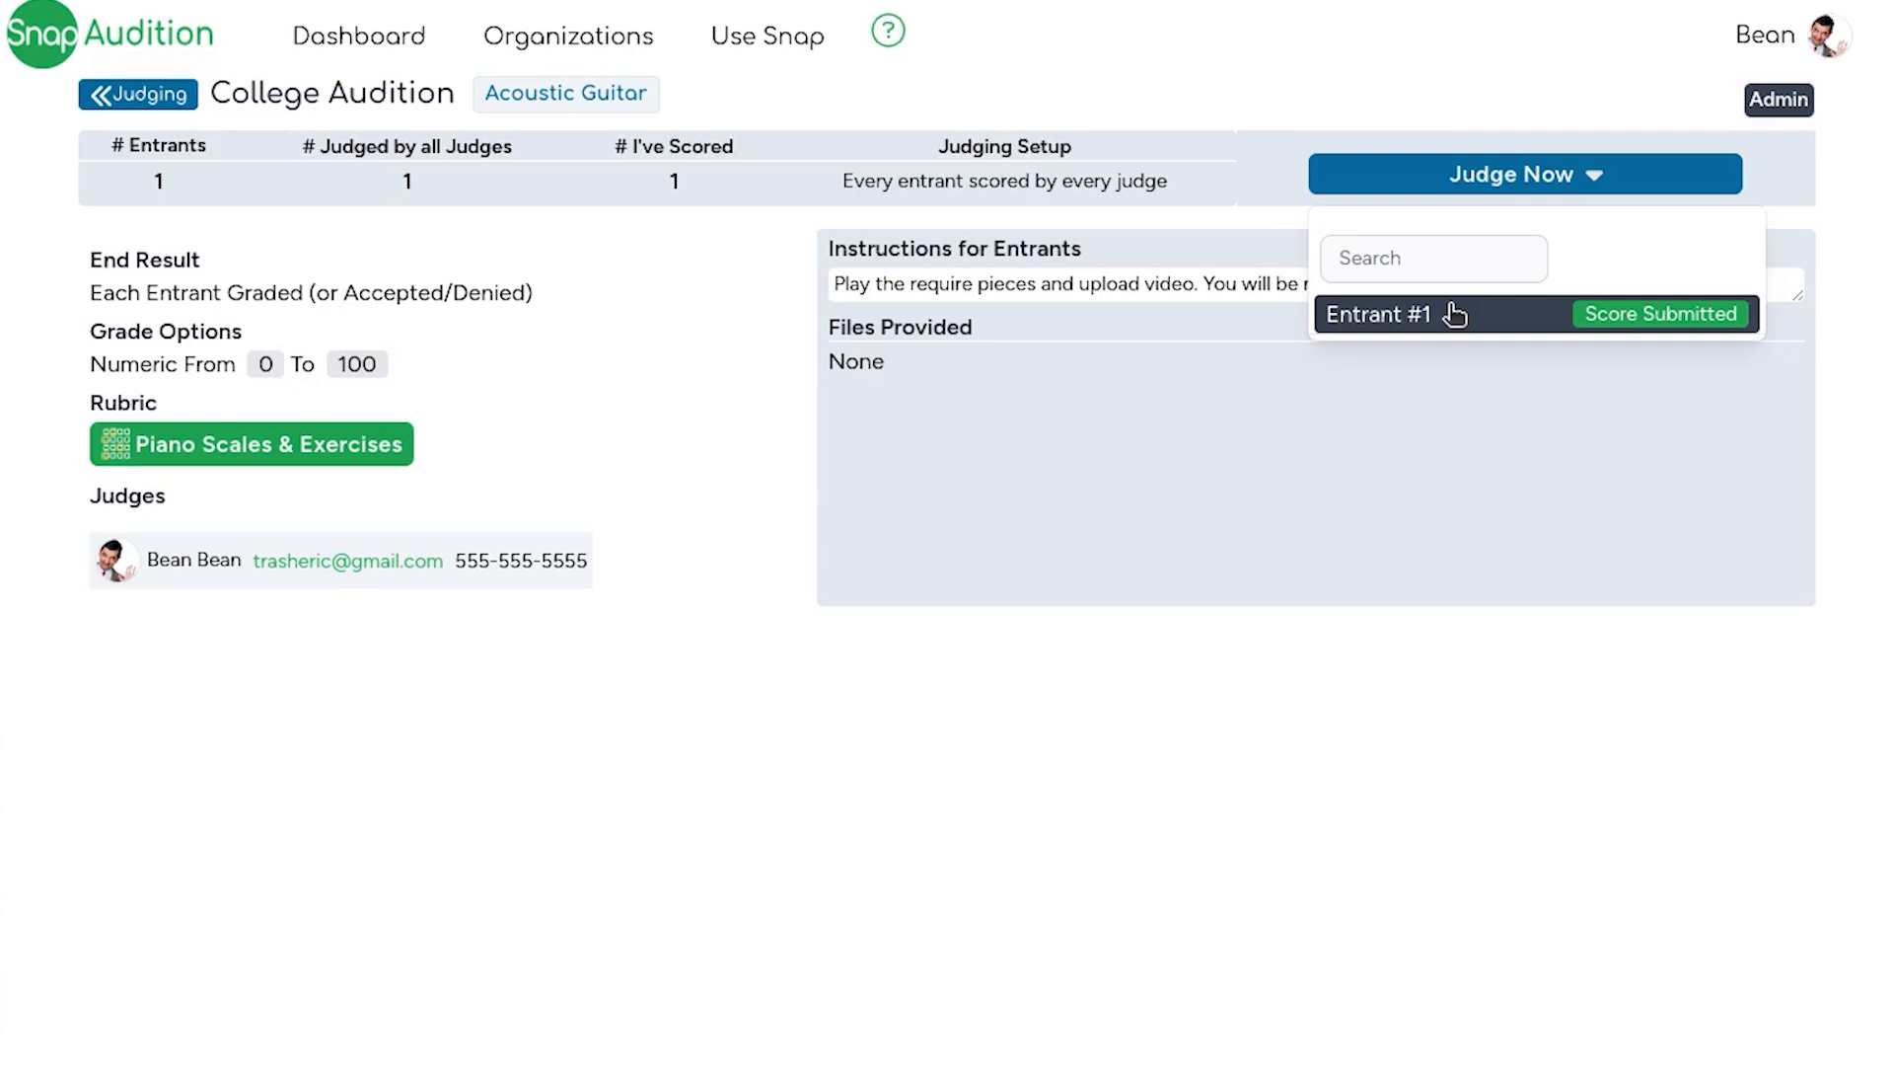
left_click(1455, 314)
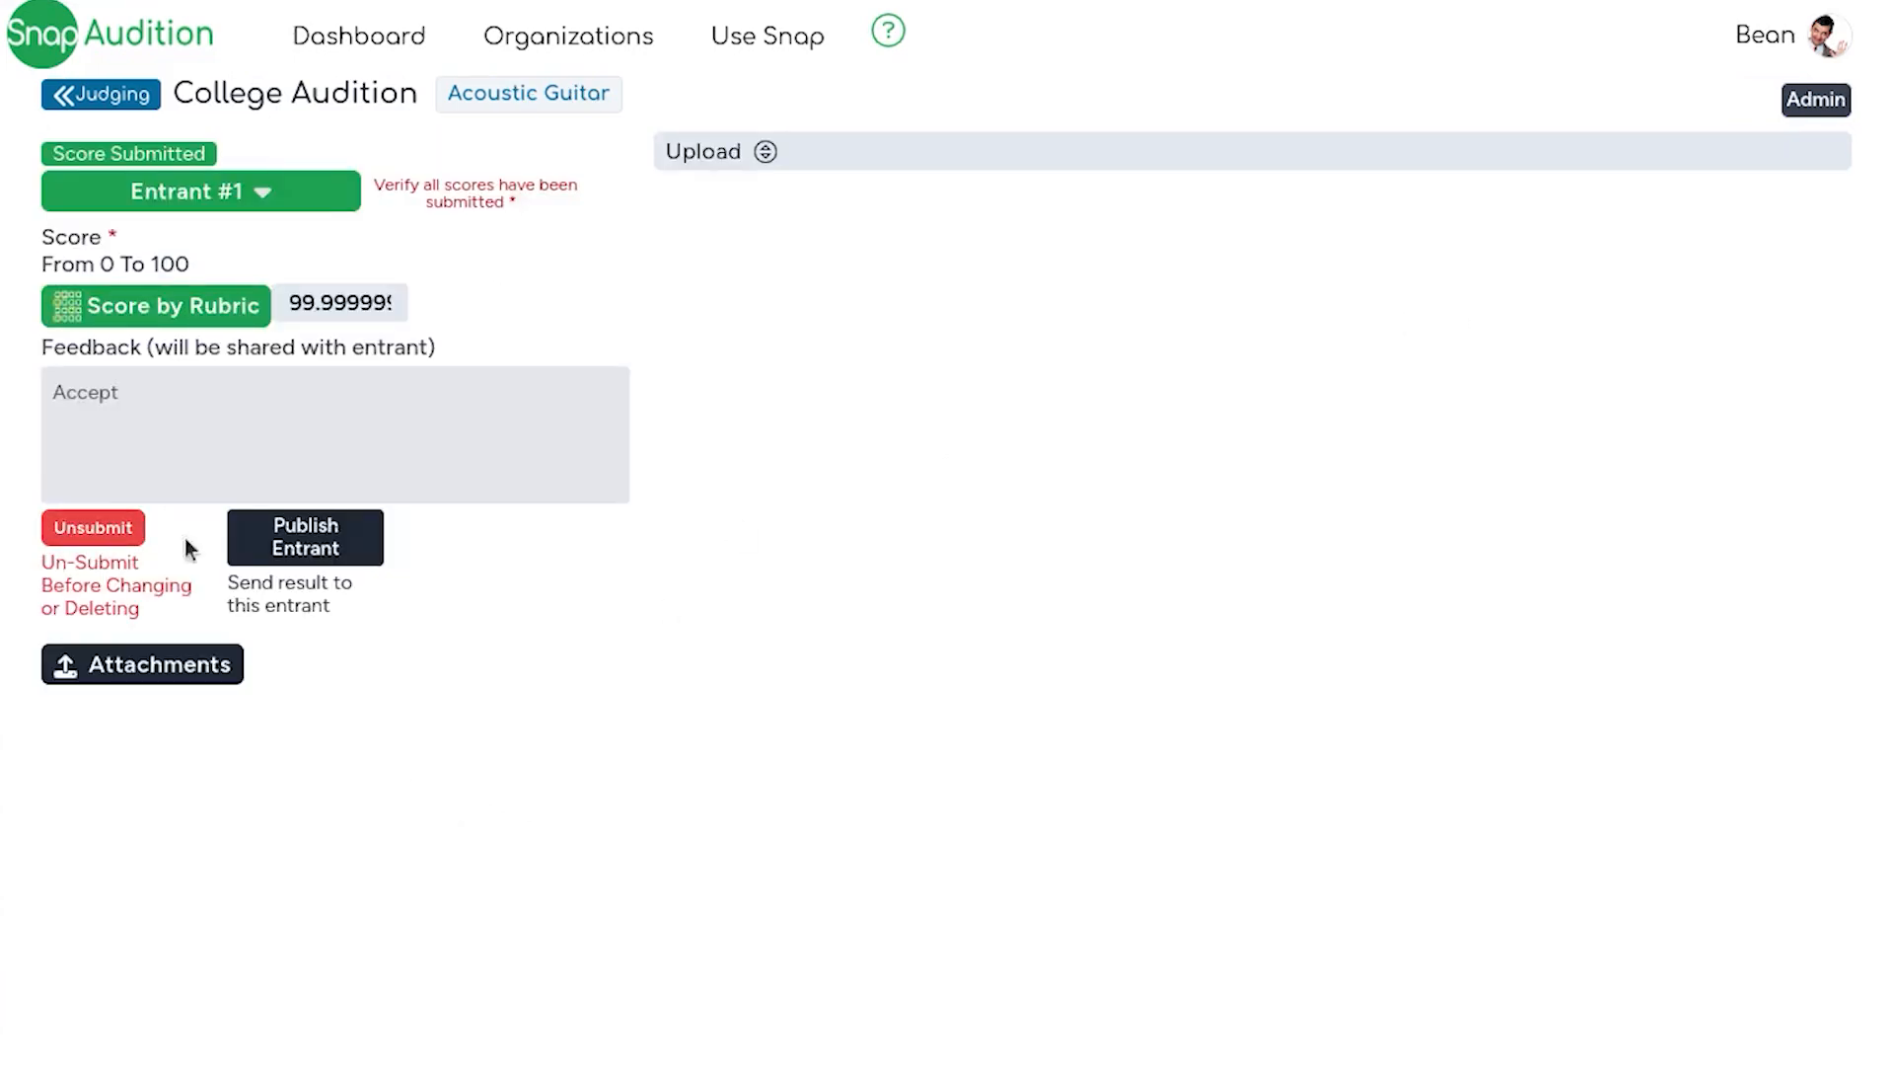
left_click(357, 543)
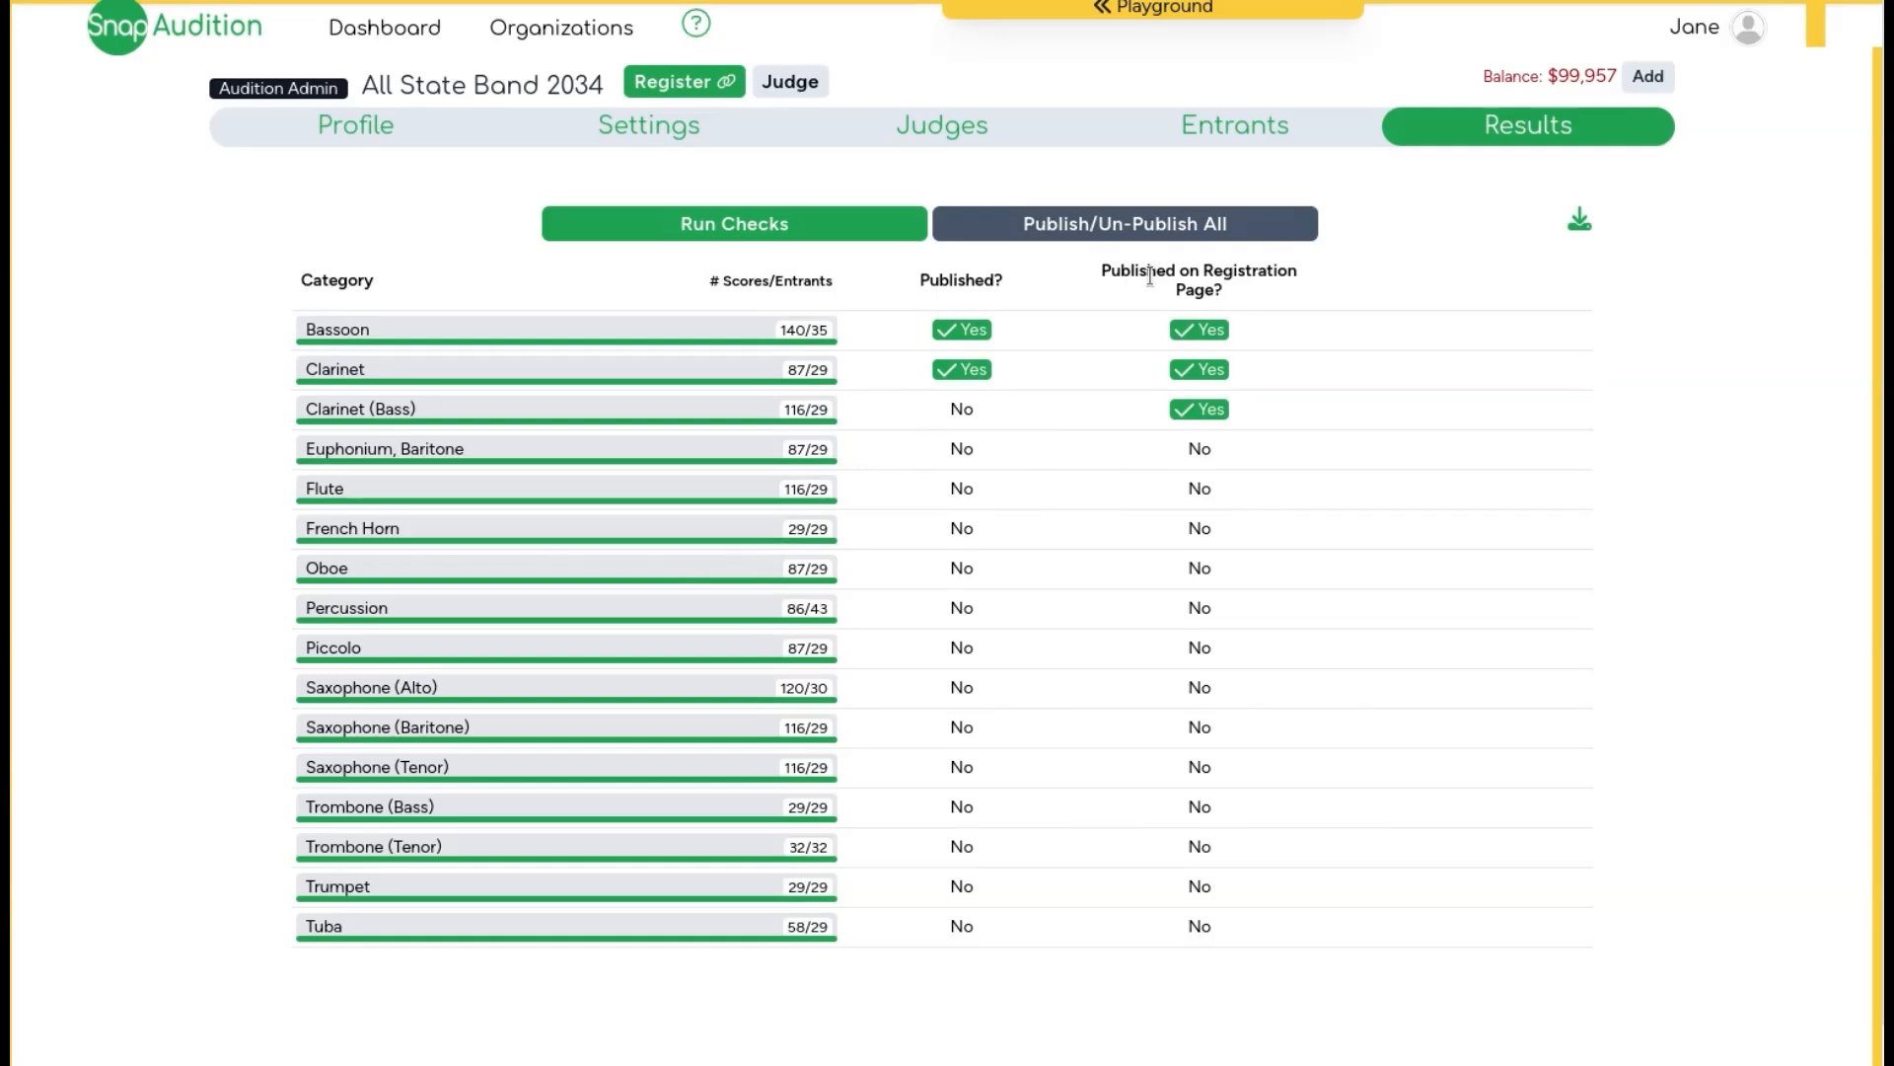
Step: Run result checks for All State Band 2034 and open the Percussion category results
left_click(738, 227)
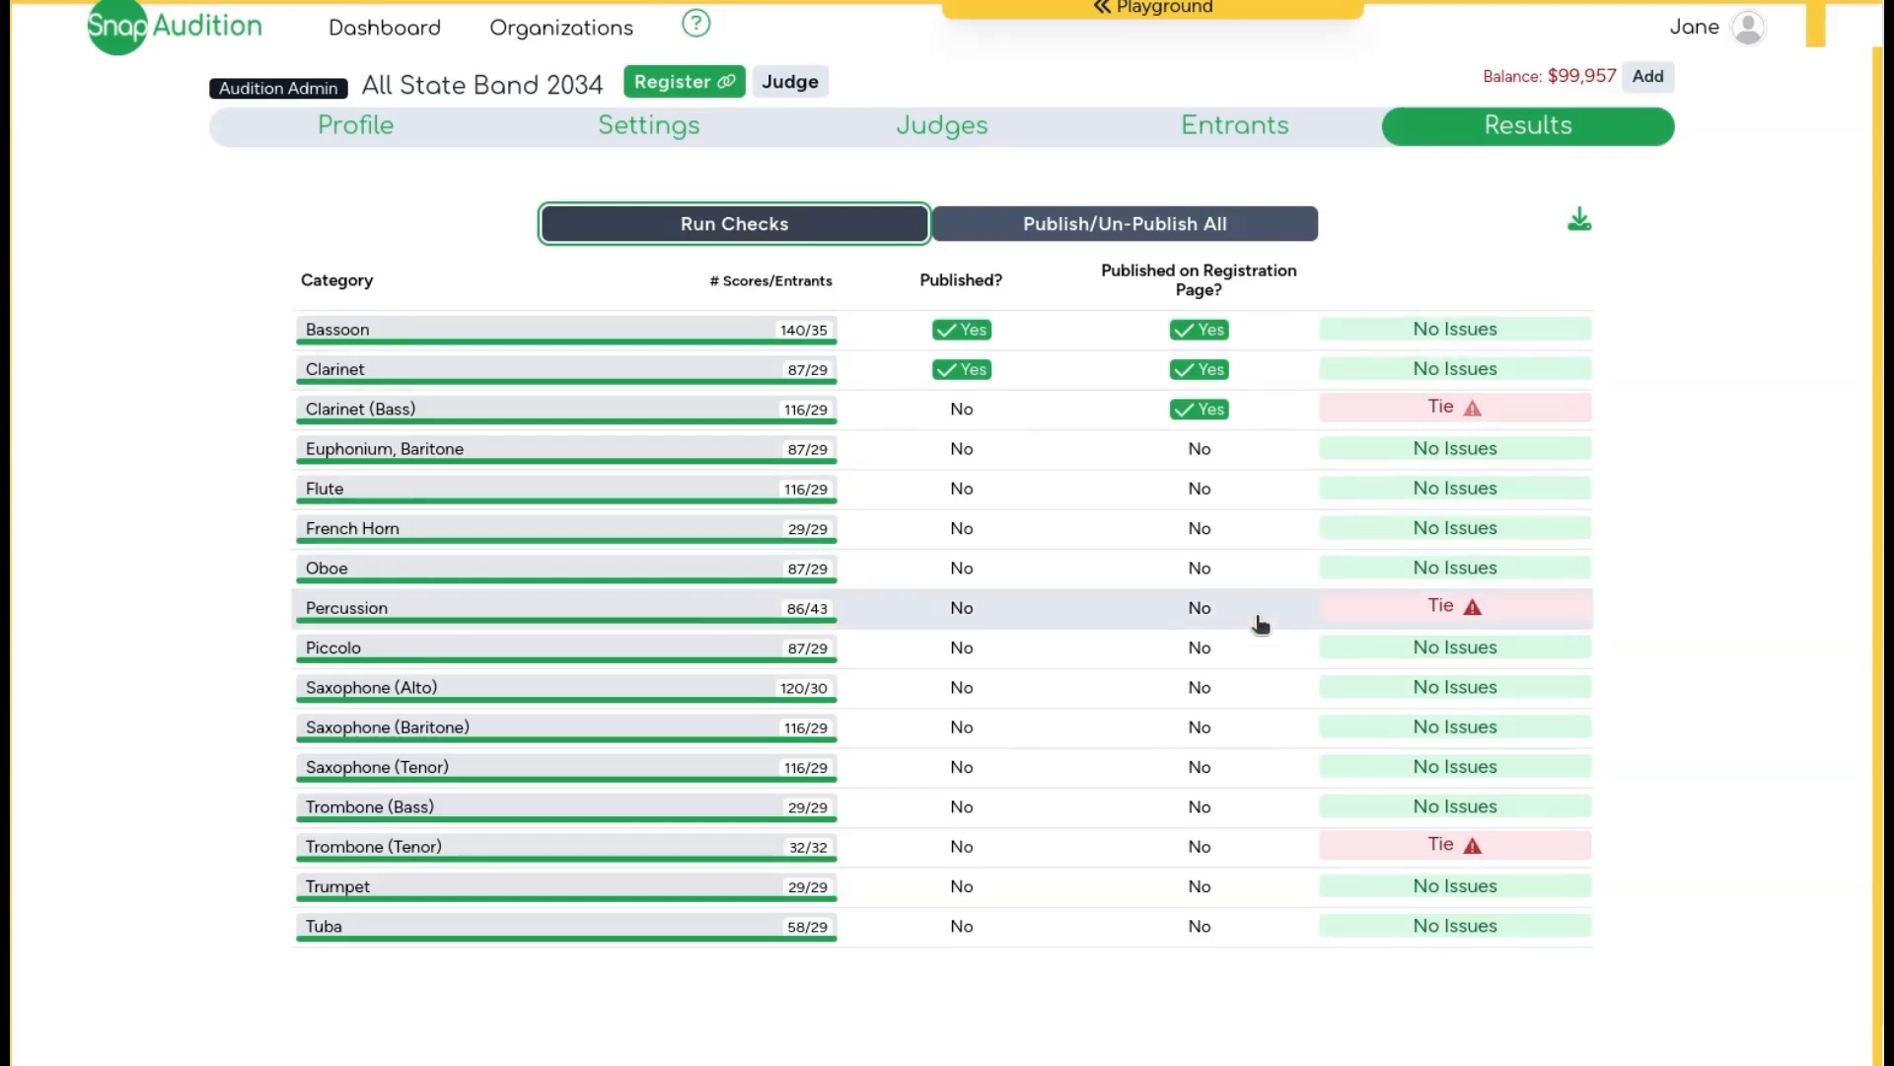
left_click(685, 624)
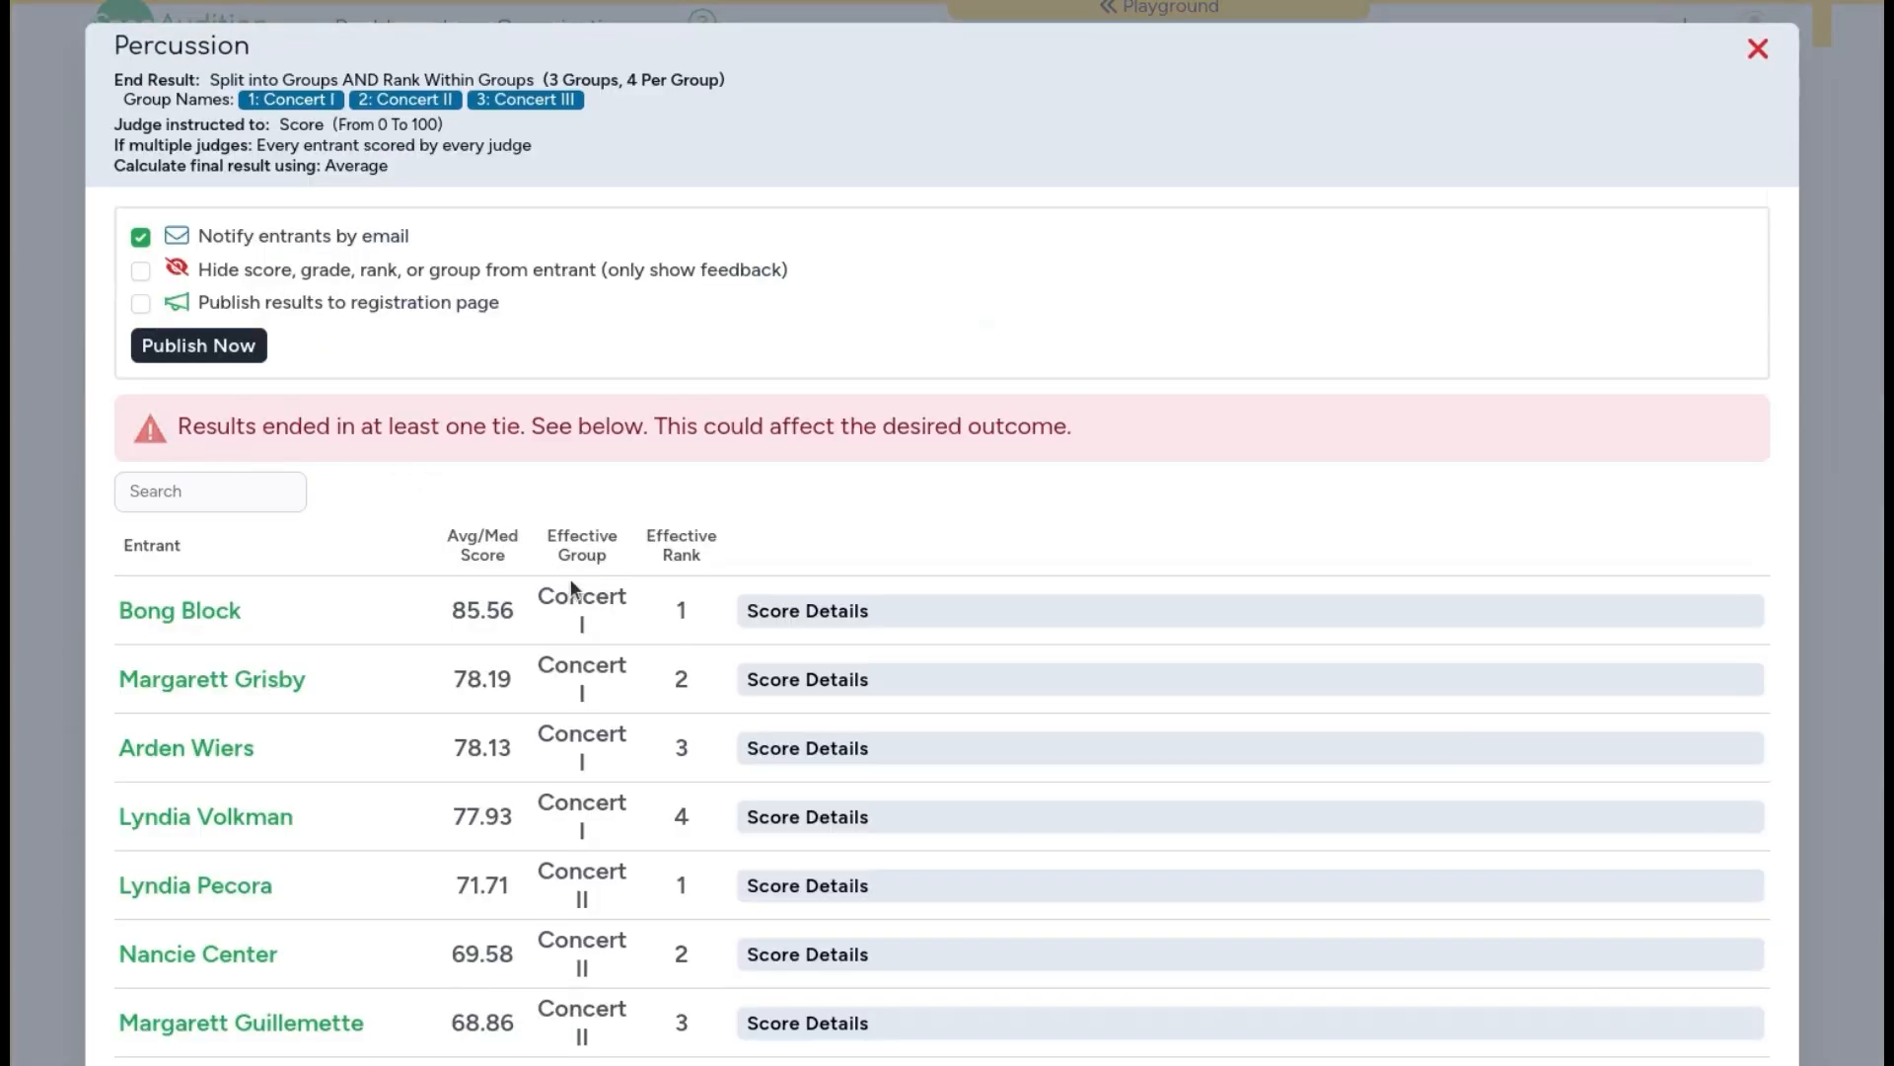
Step: Examine the score details of the tied Percussion entrants
scroll(571, 578, "down", 15)
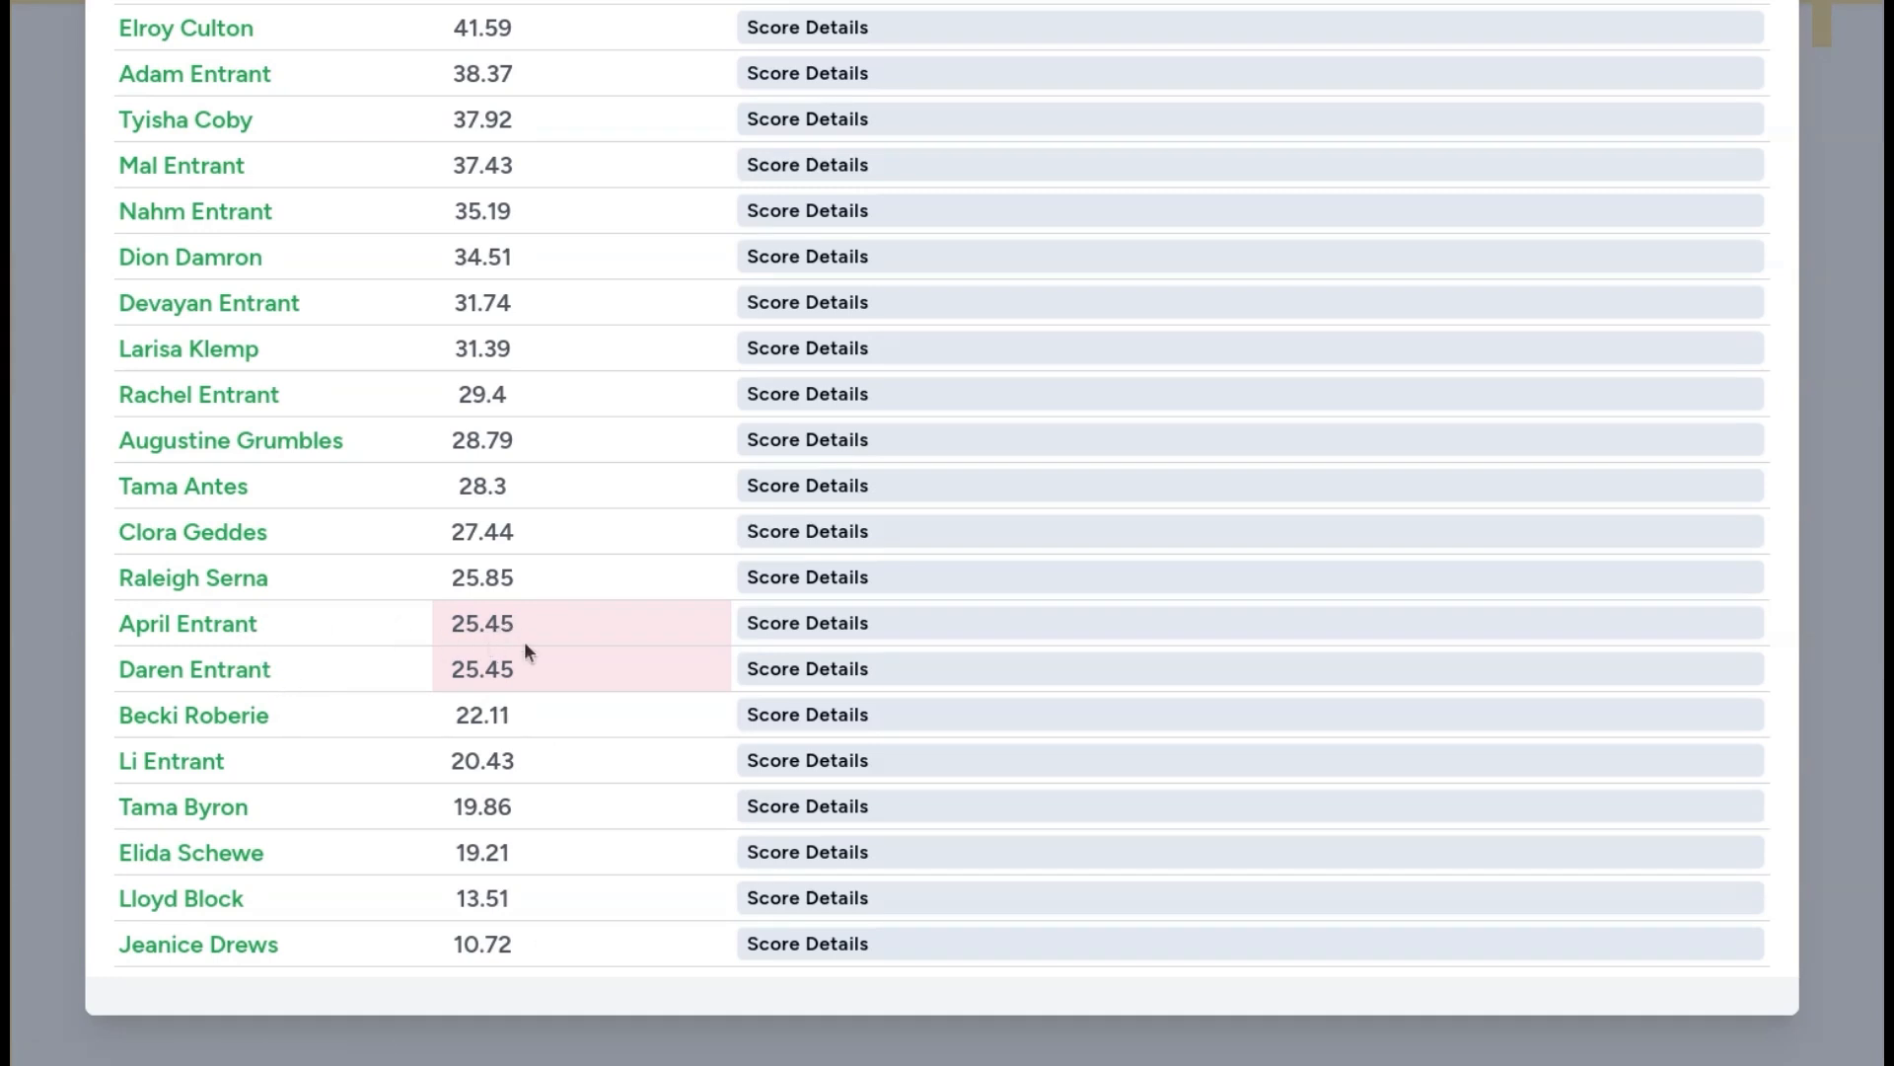
left_click(783, 625)
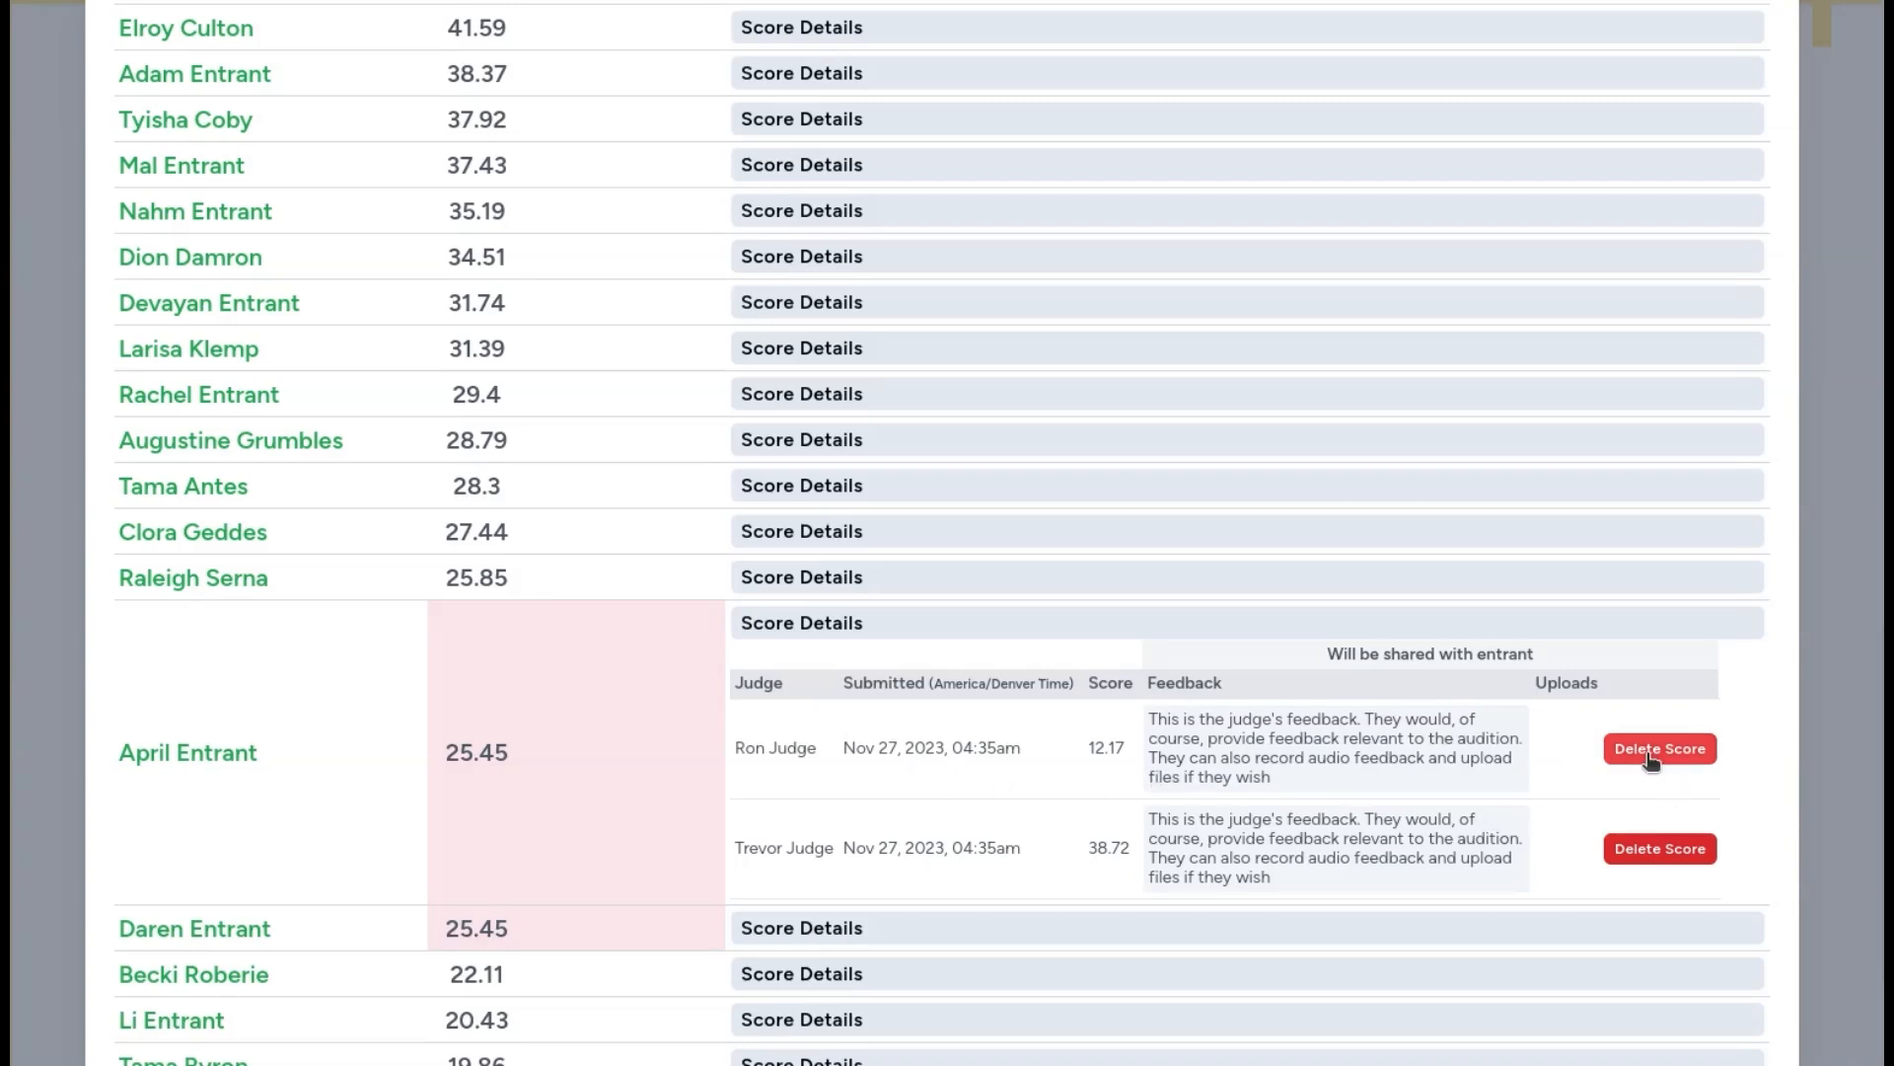
scroll(1653, 760, "up", 15)
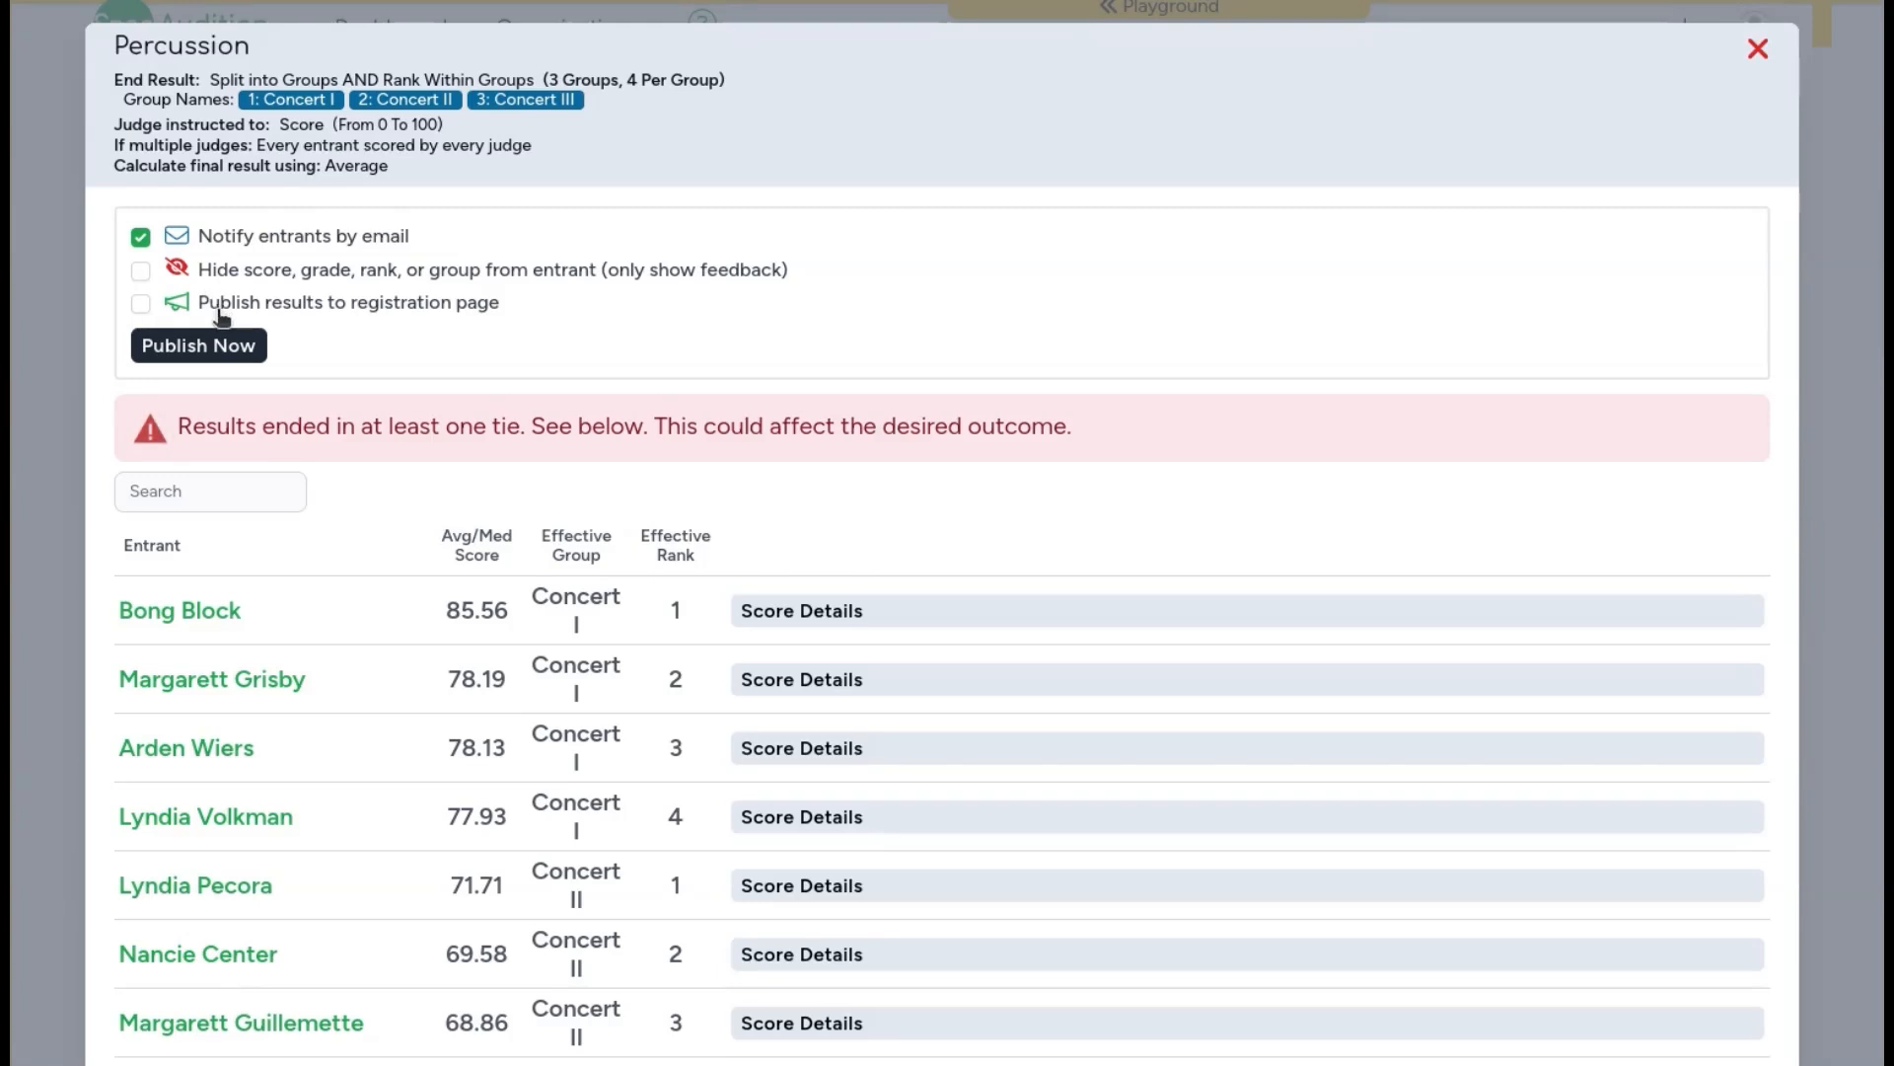
Step: Enable publishing Percussion results to the registration page and open the page's result formatting
left_click(139, 305)
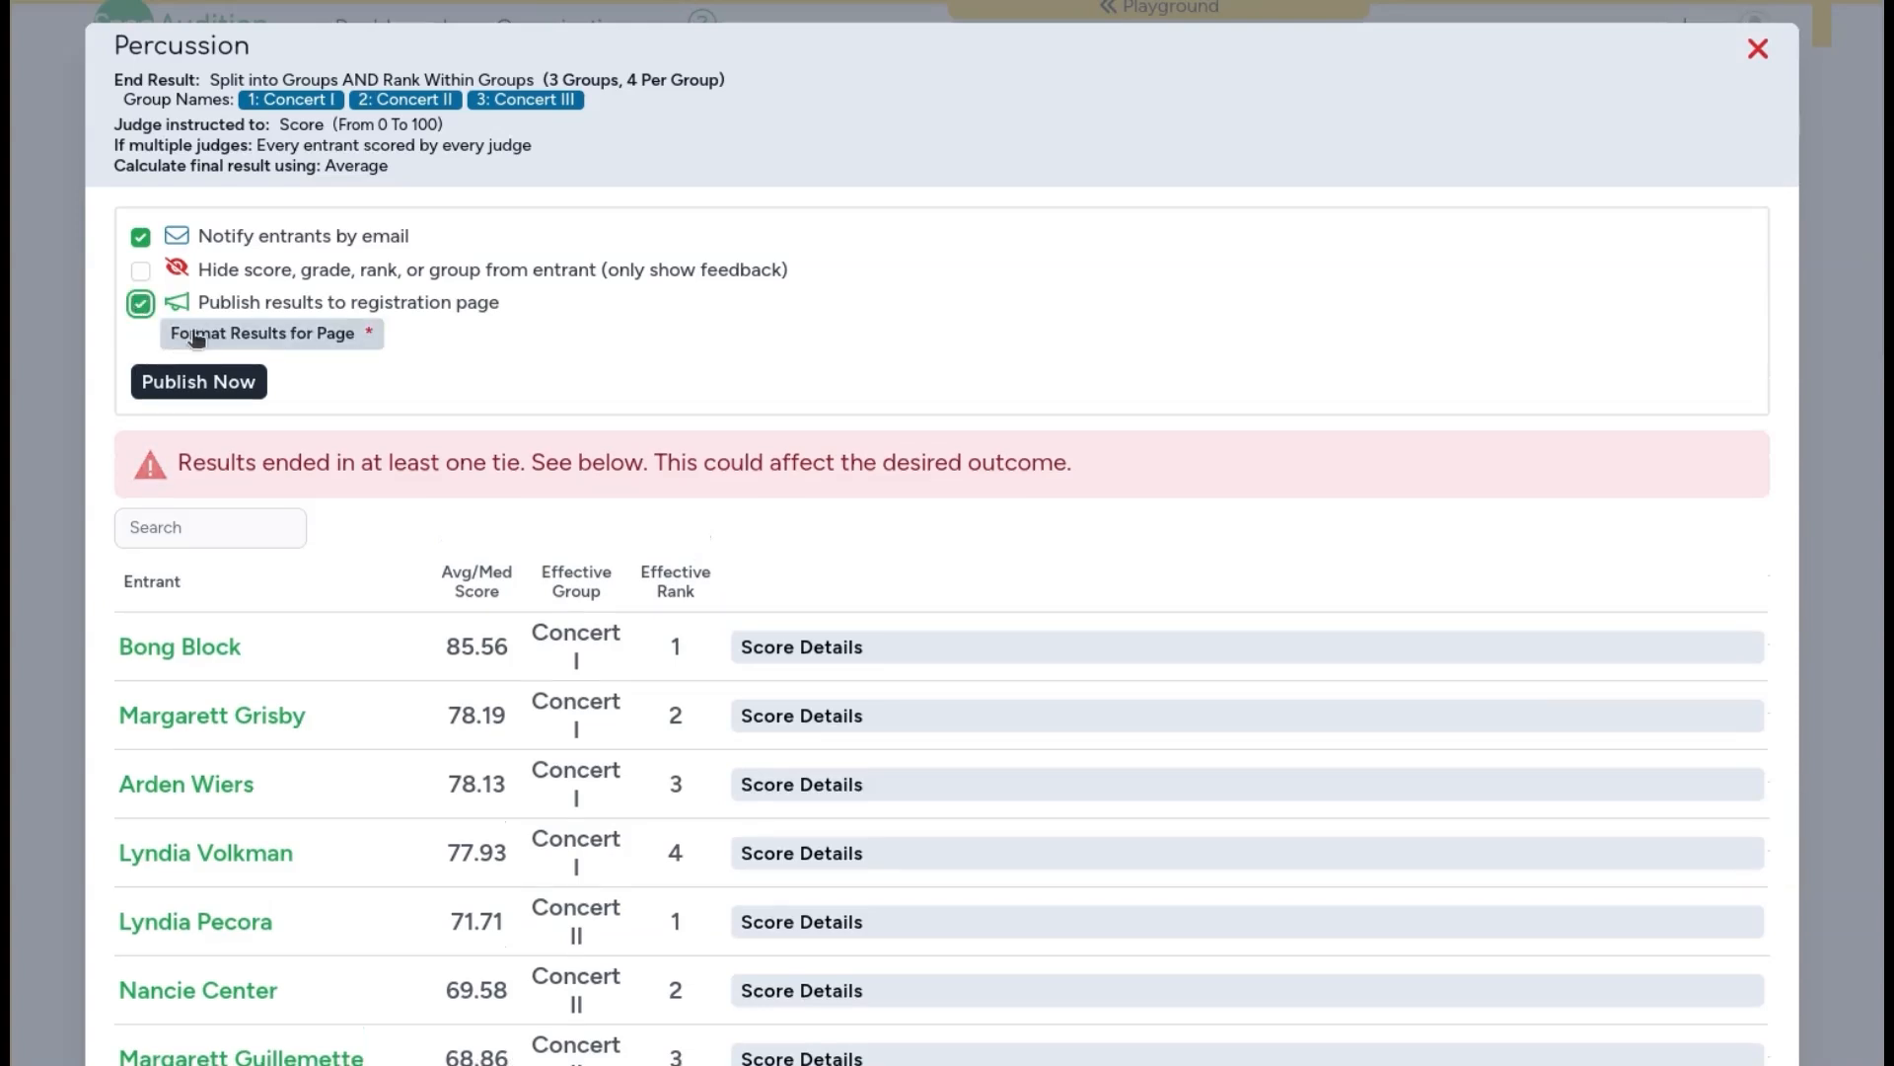
left_click(266, 337)
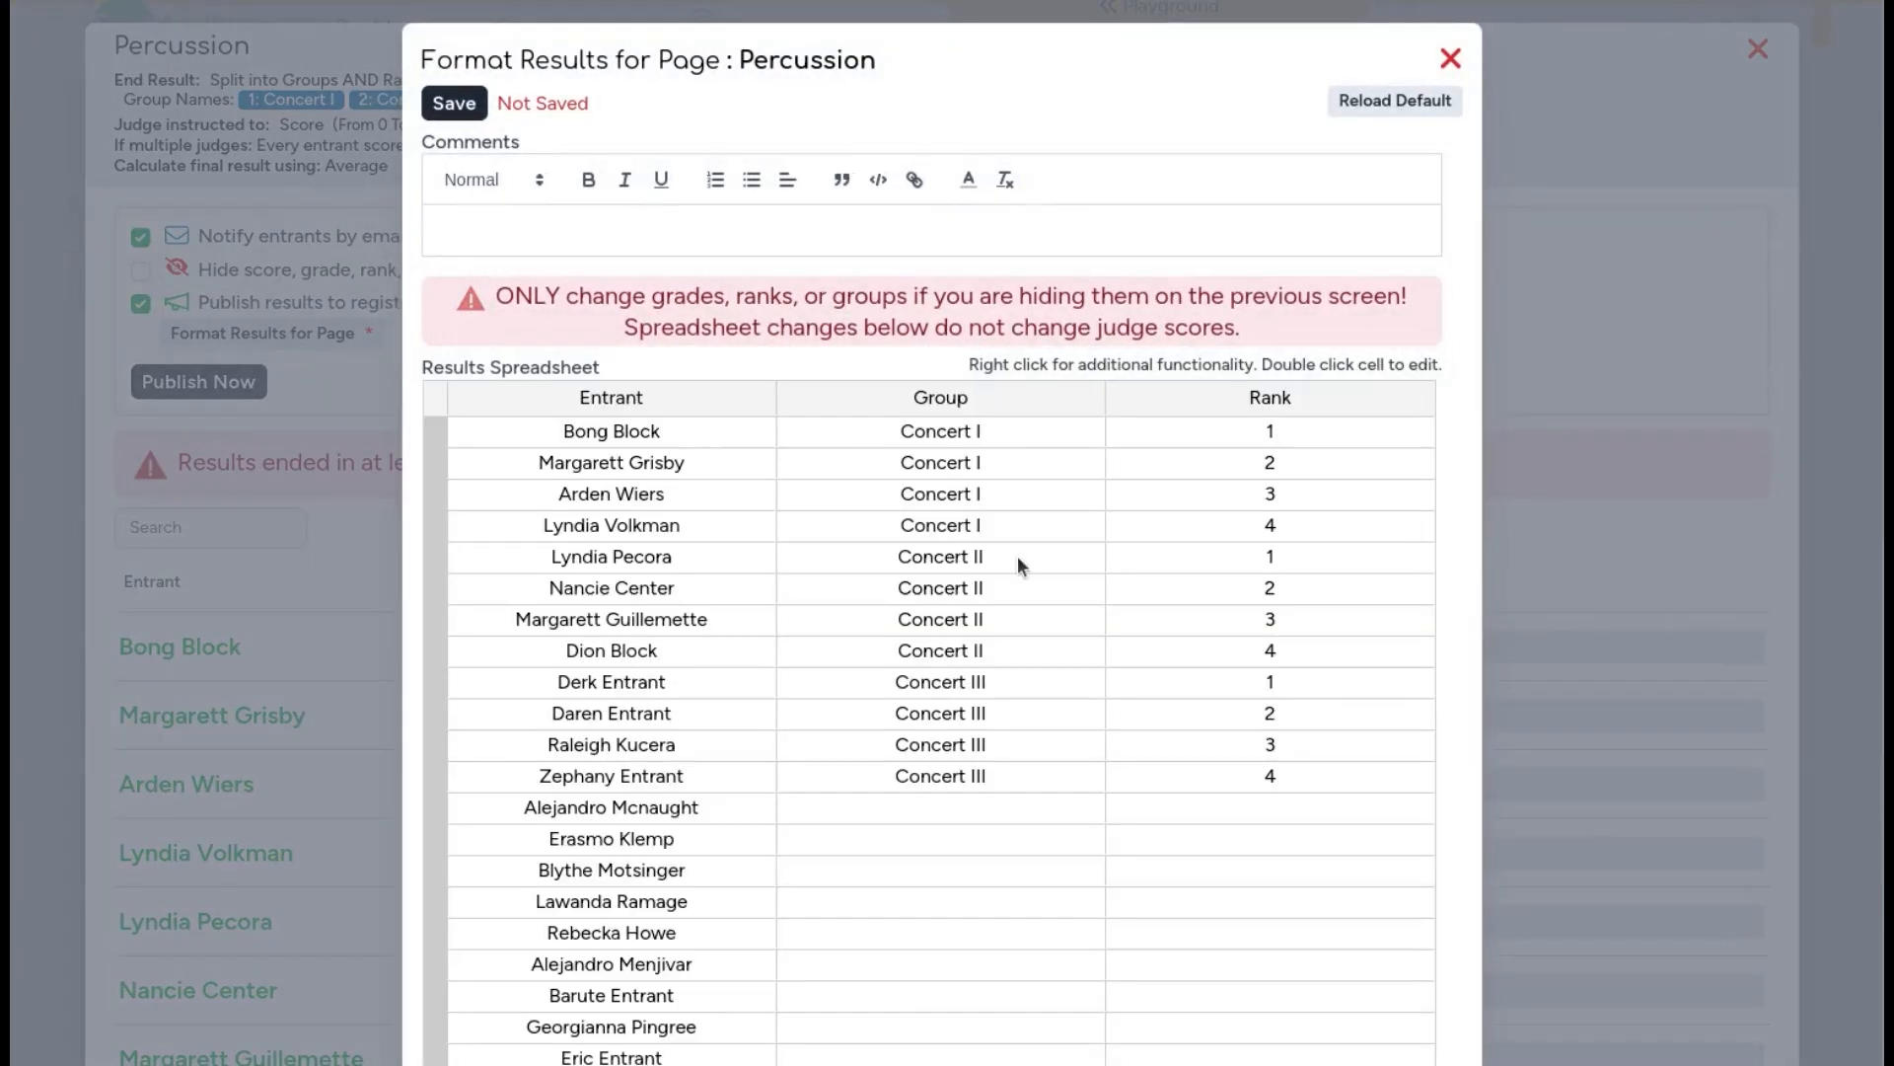
Step: Add the comment "Text" to the formatted results page
left_click(702, 243)
type("Text")
left_click(585, 446)
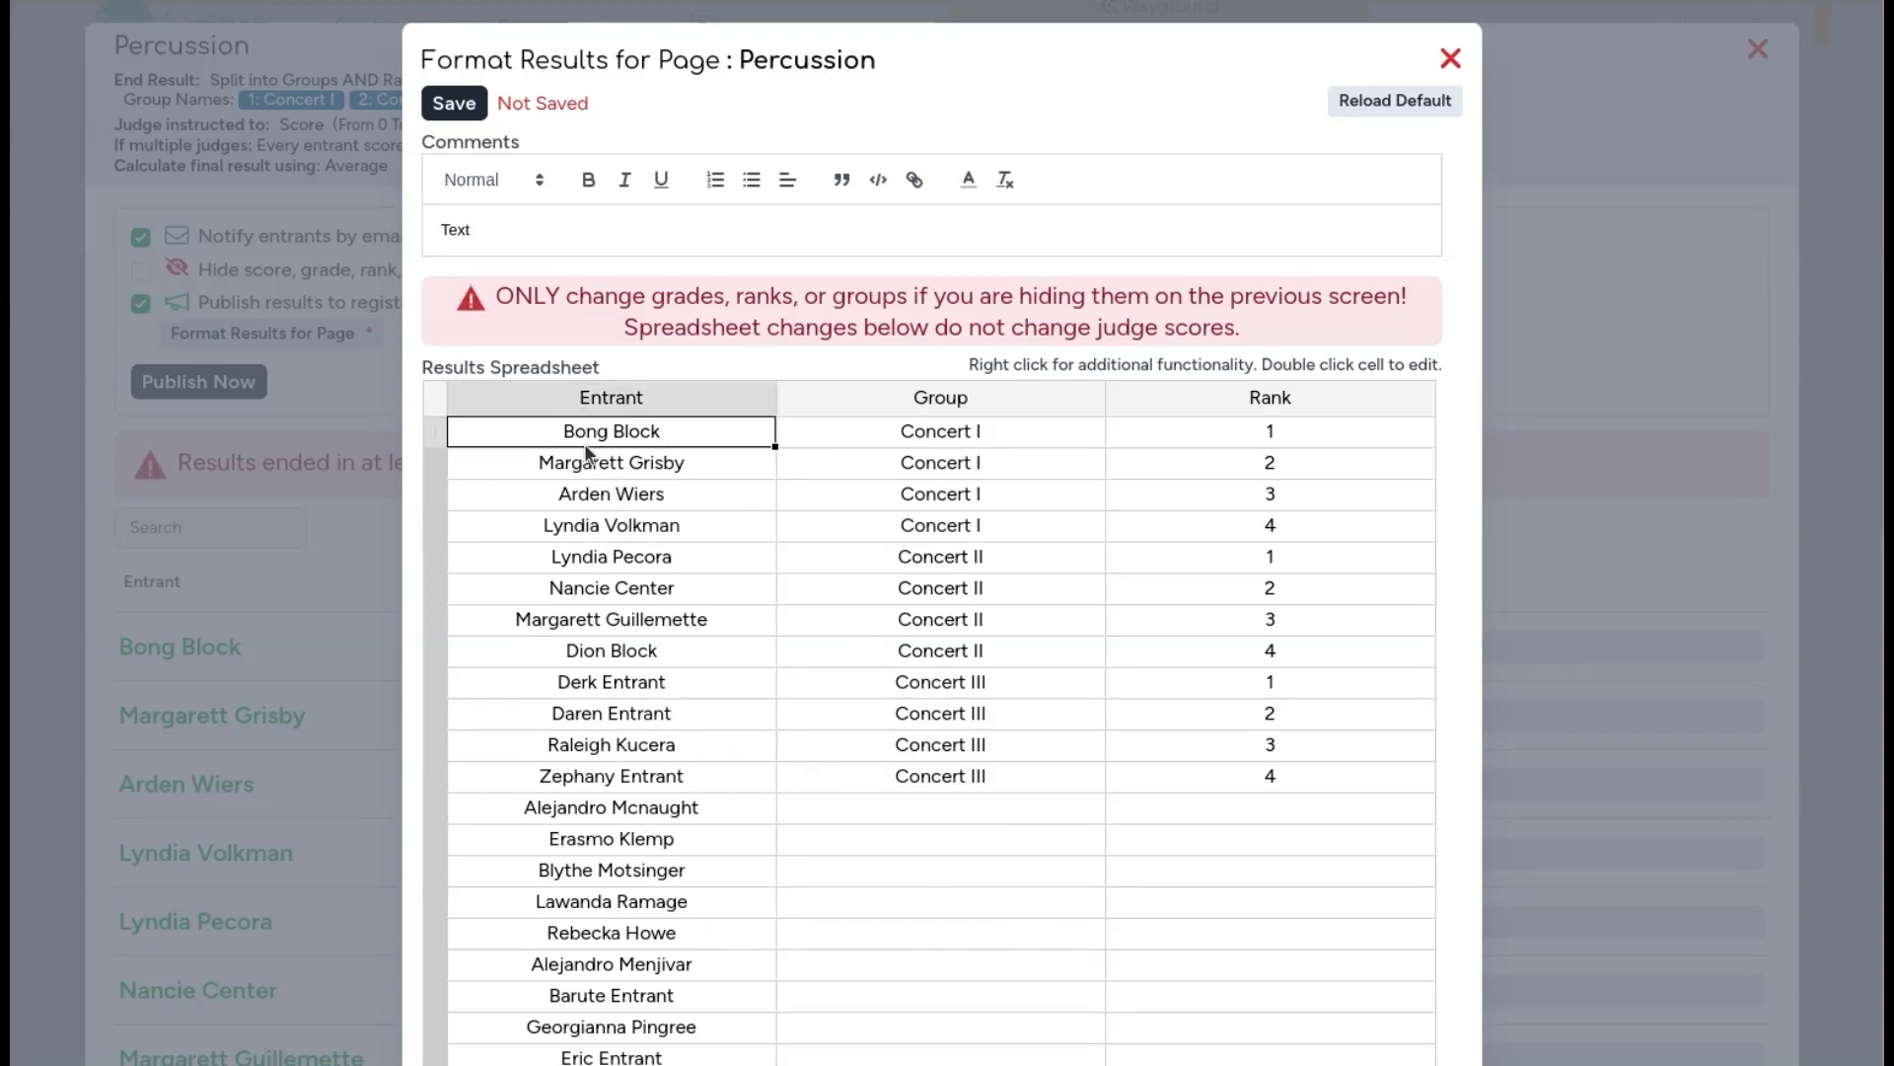
Step: Insert a new column before Rank in the results spreadsheet and close the formatter without saving
left_click(1245, 396)
right_click(1245, 397)
left_click(908, 212)
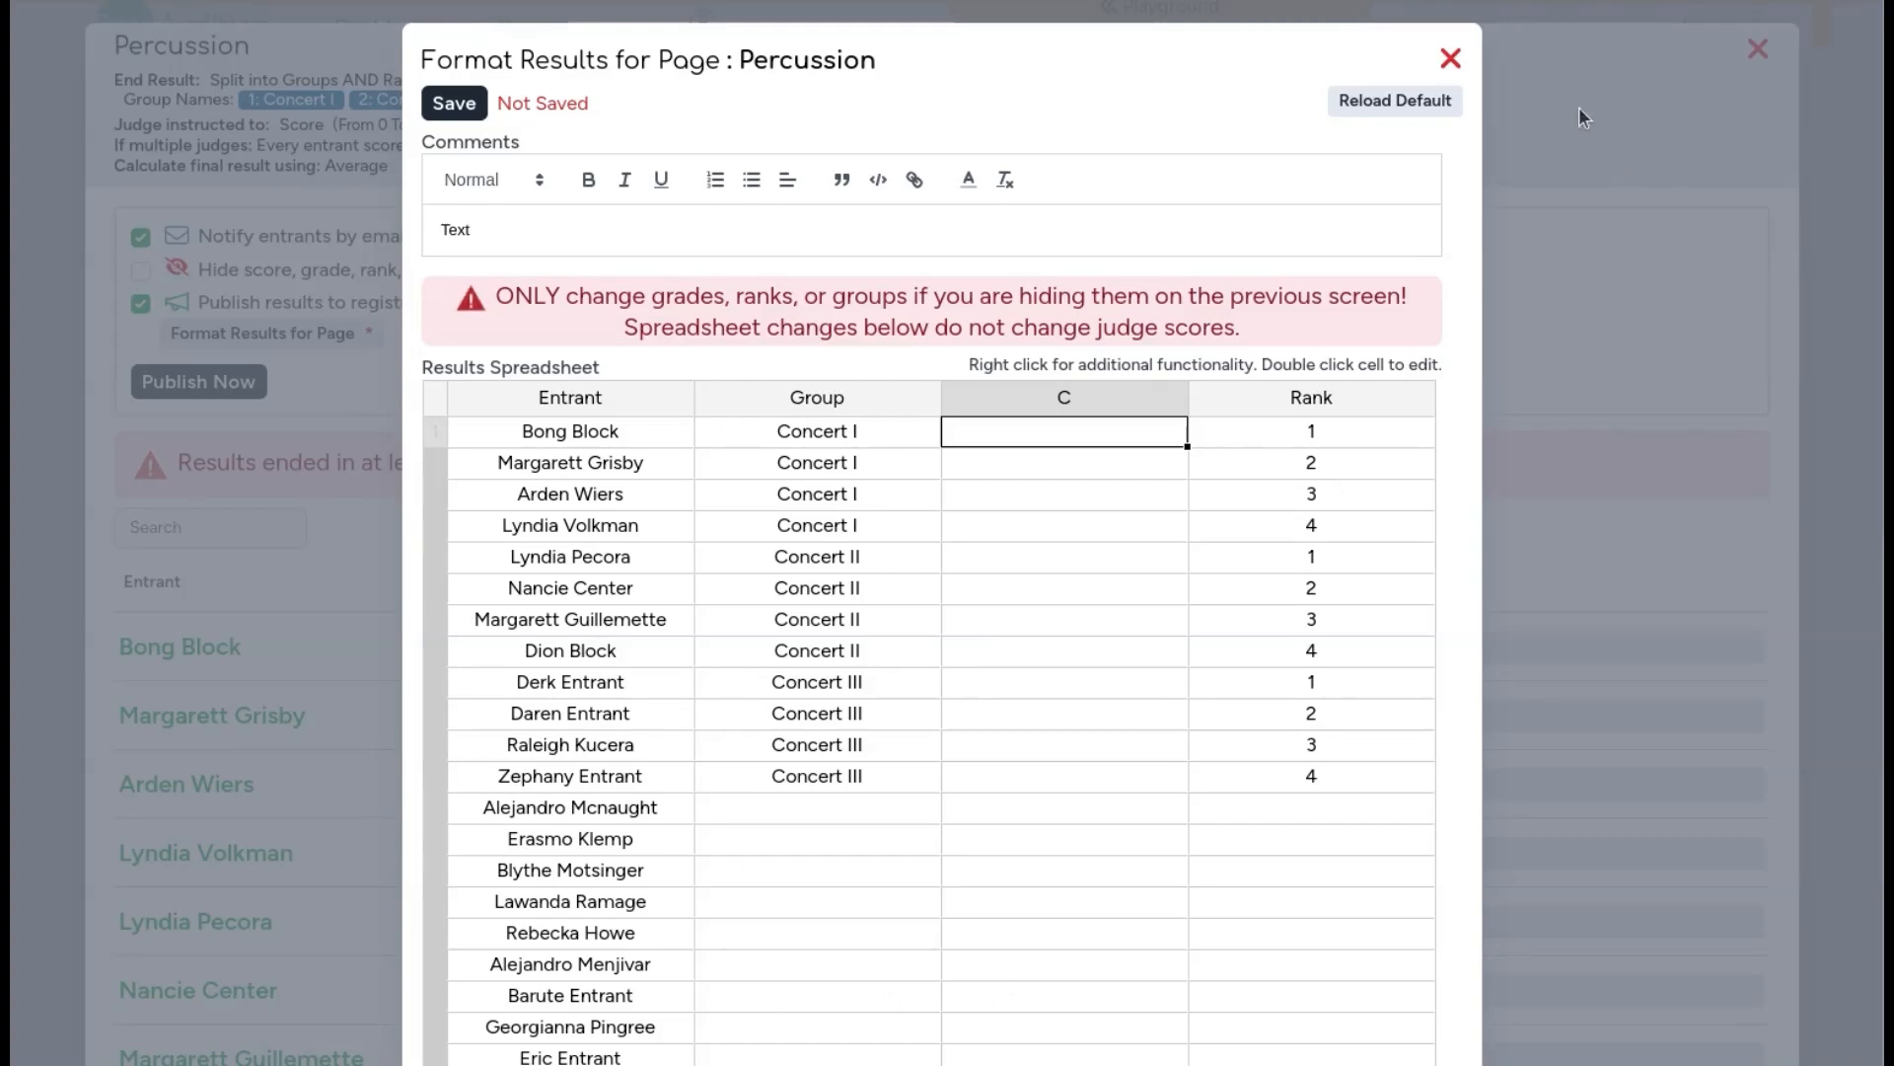
left_click(1446, 59)
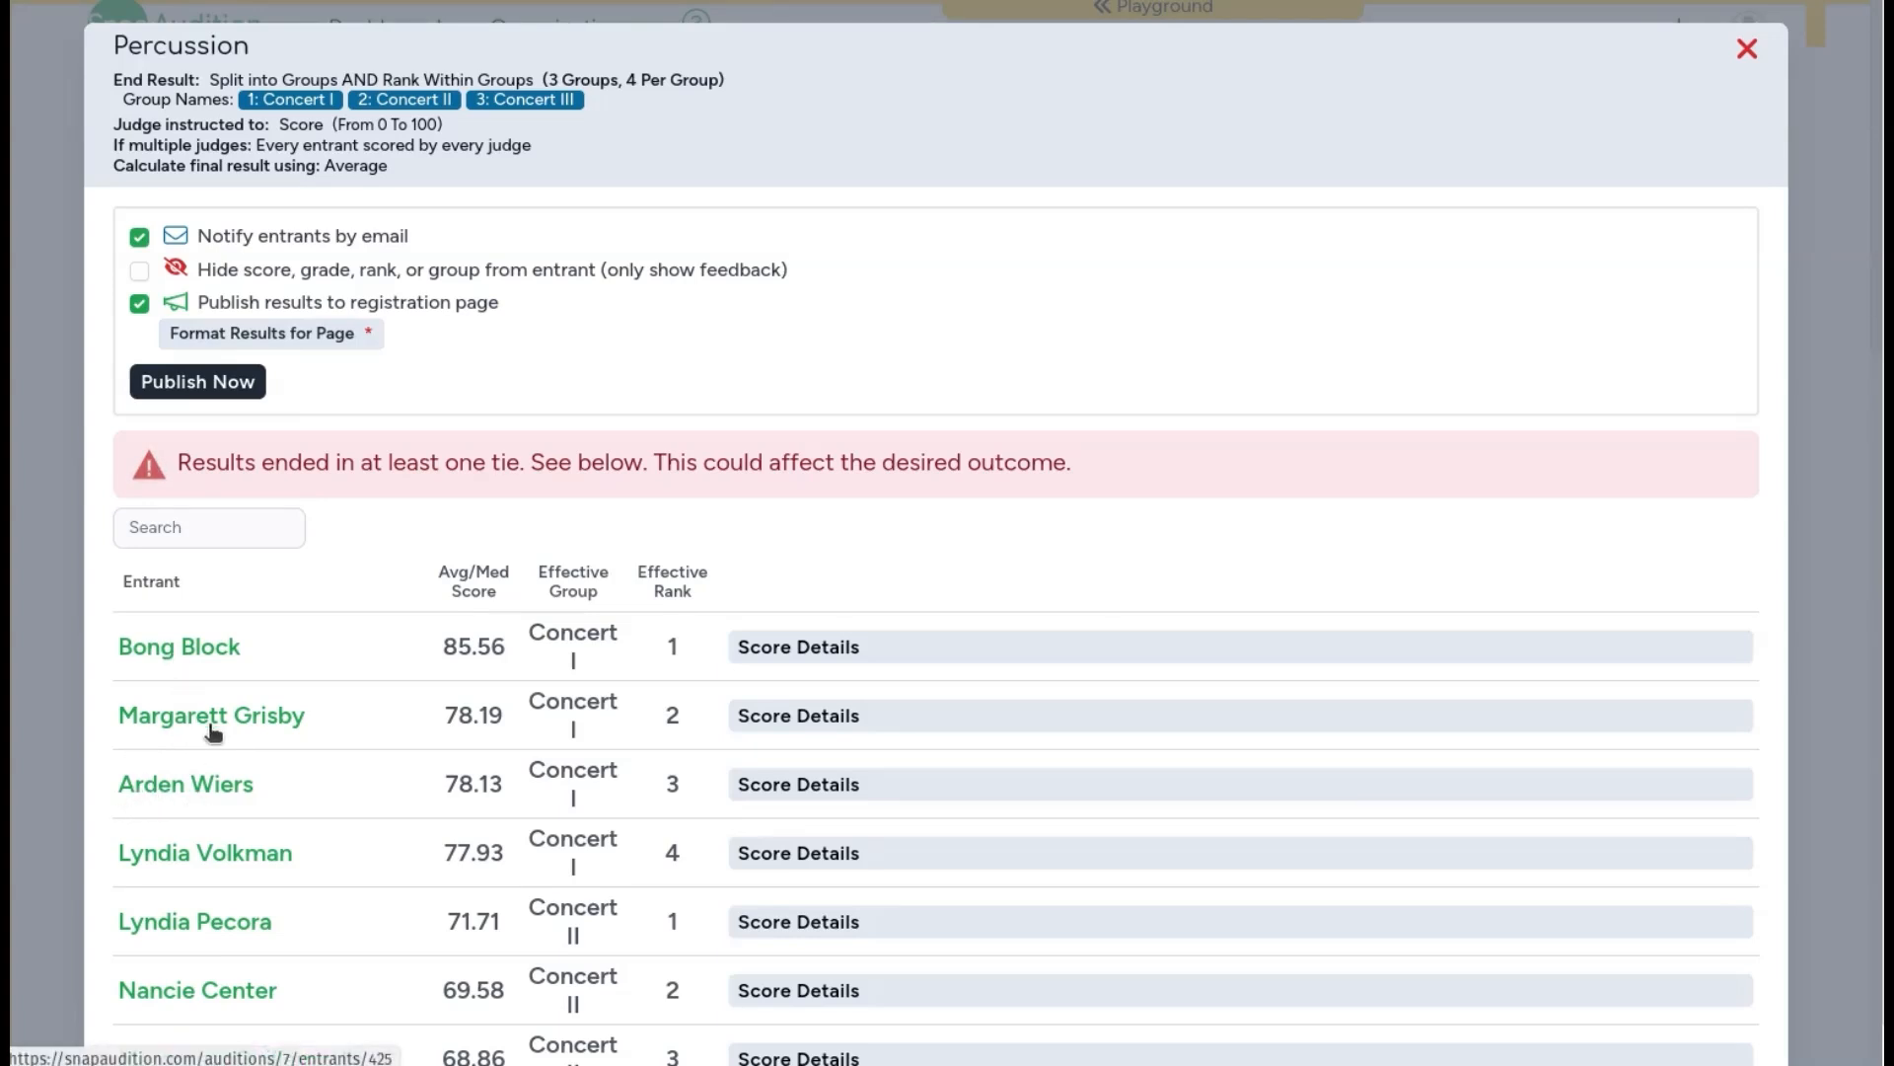
Step: Toggle hiding the score, grade, rank or group from entrants
left_click(138, 271)
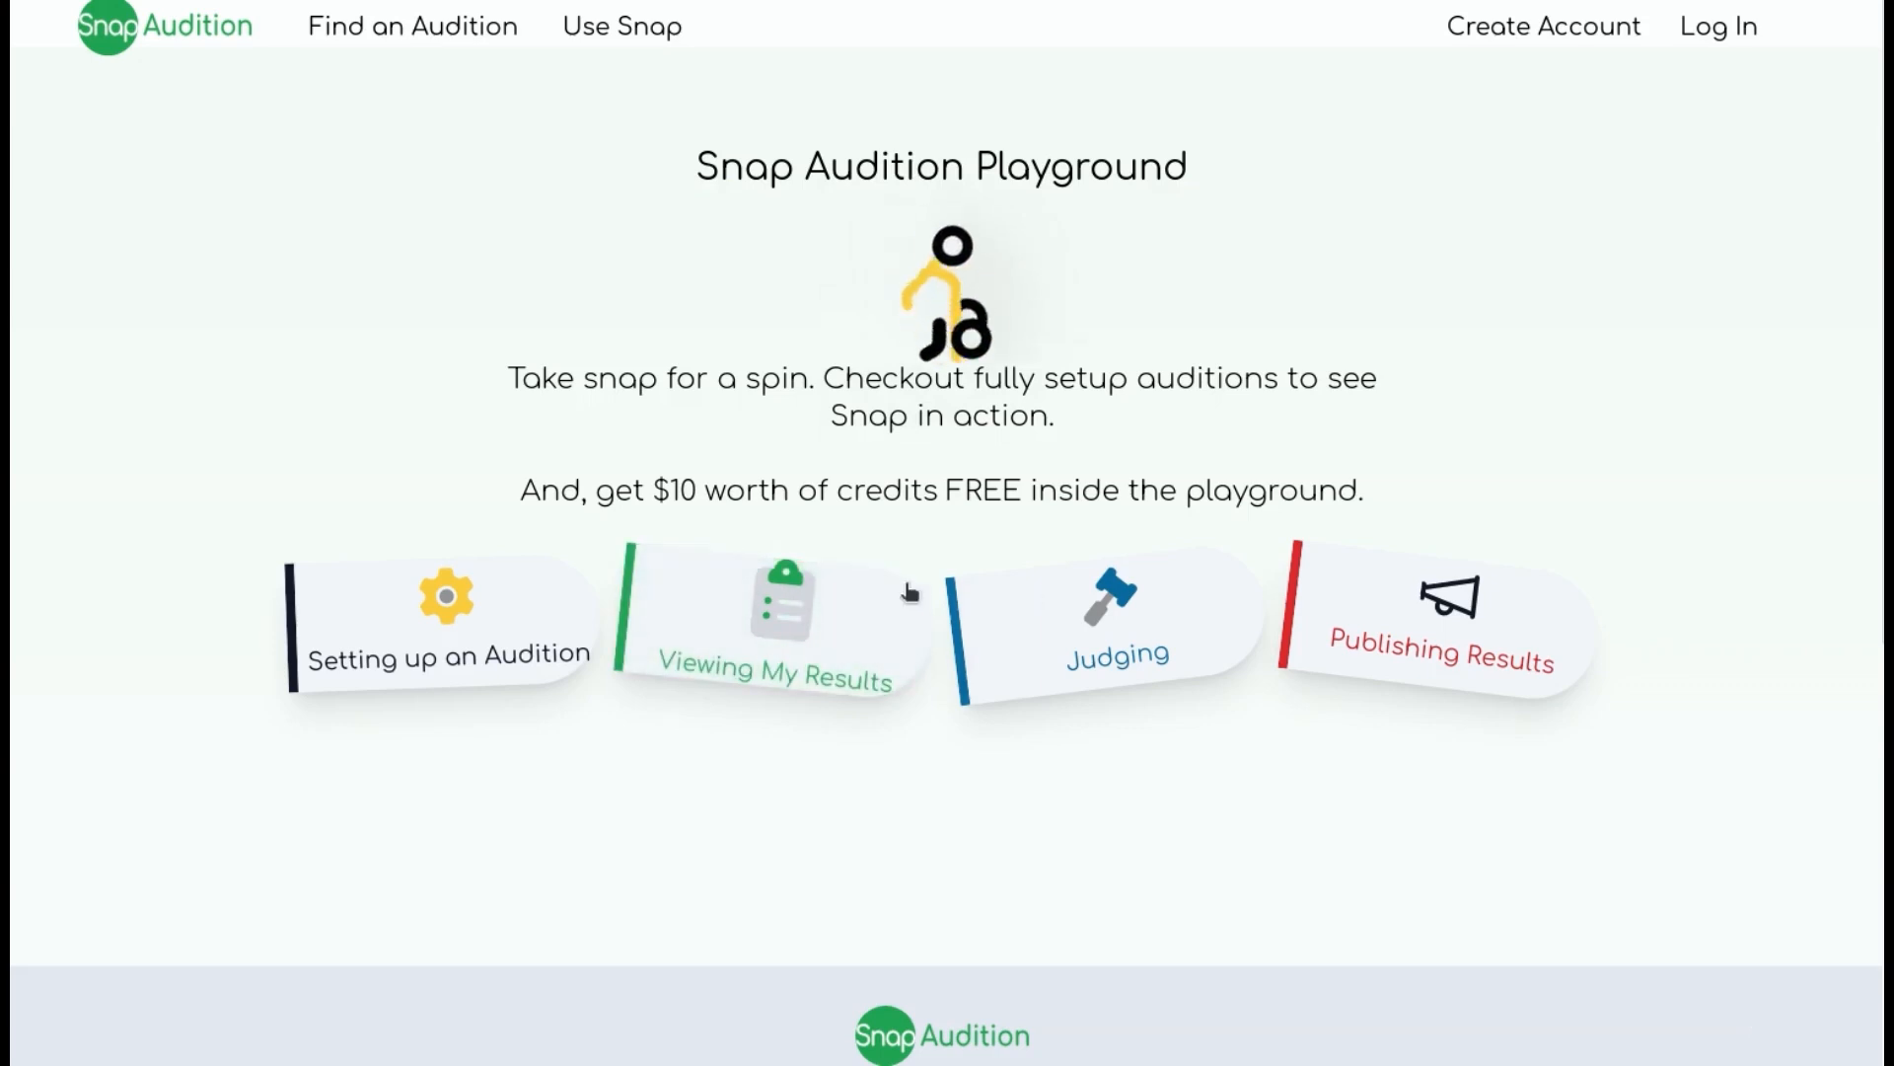
Step: Open the Viewing My Results playground and the entrant's All State Band 2034 registration
left_click(848, 681)
left_click(868, 389)
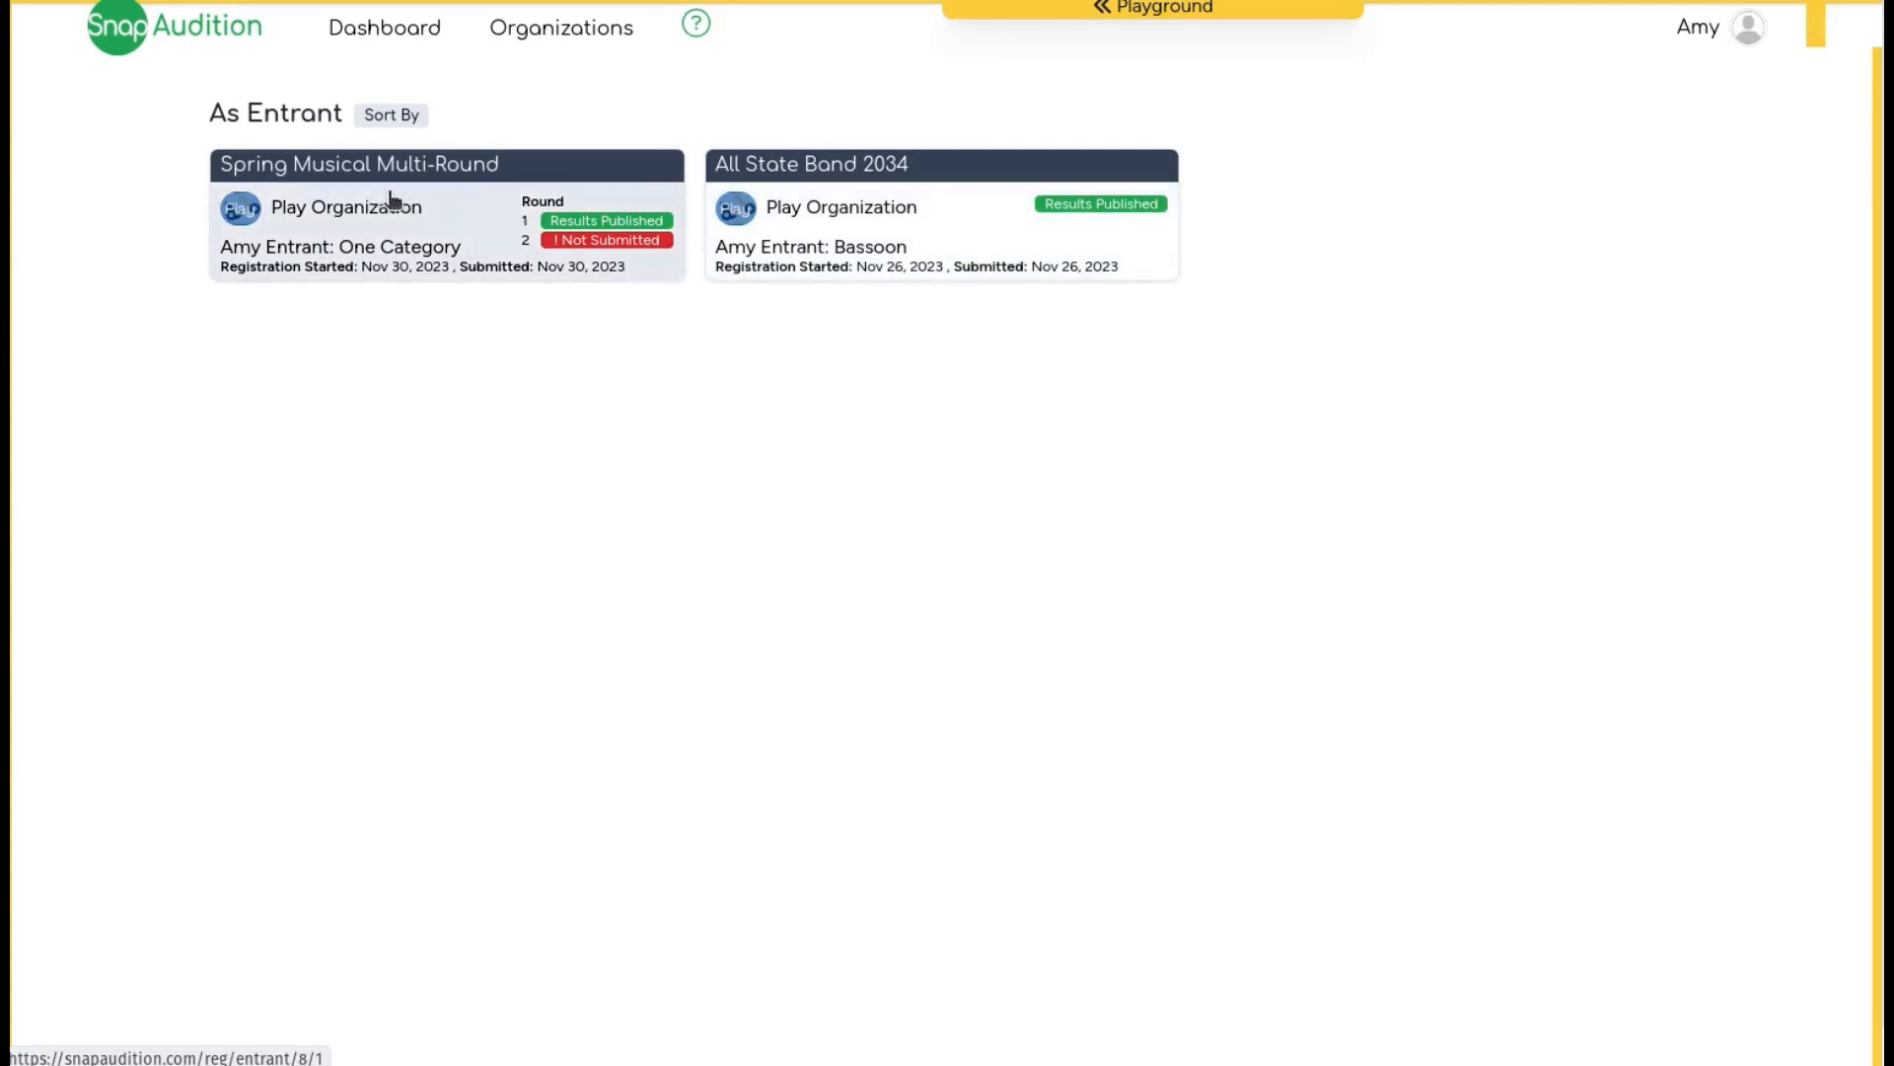
left_click(983, 191)
Step: Review the entrant's registrations list, published result and judge feedback
left_click(548, 193)
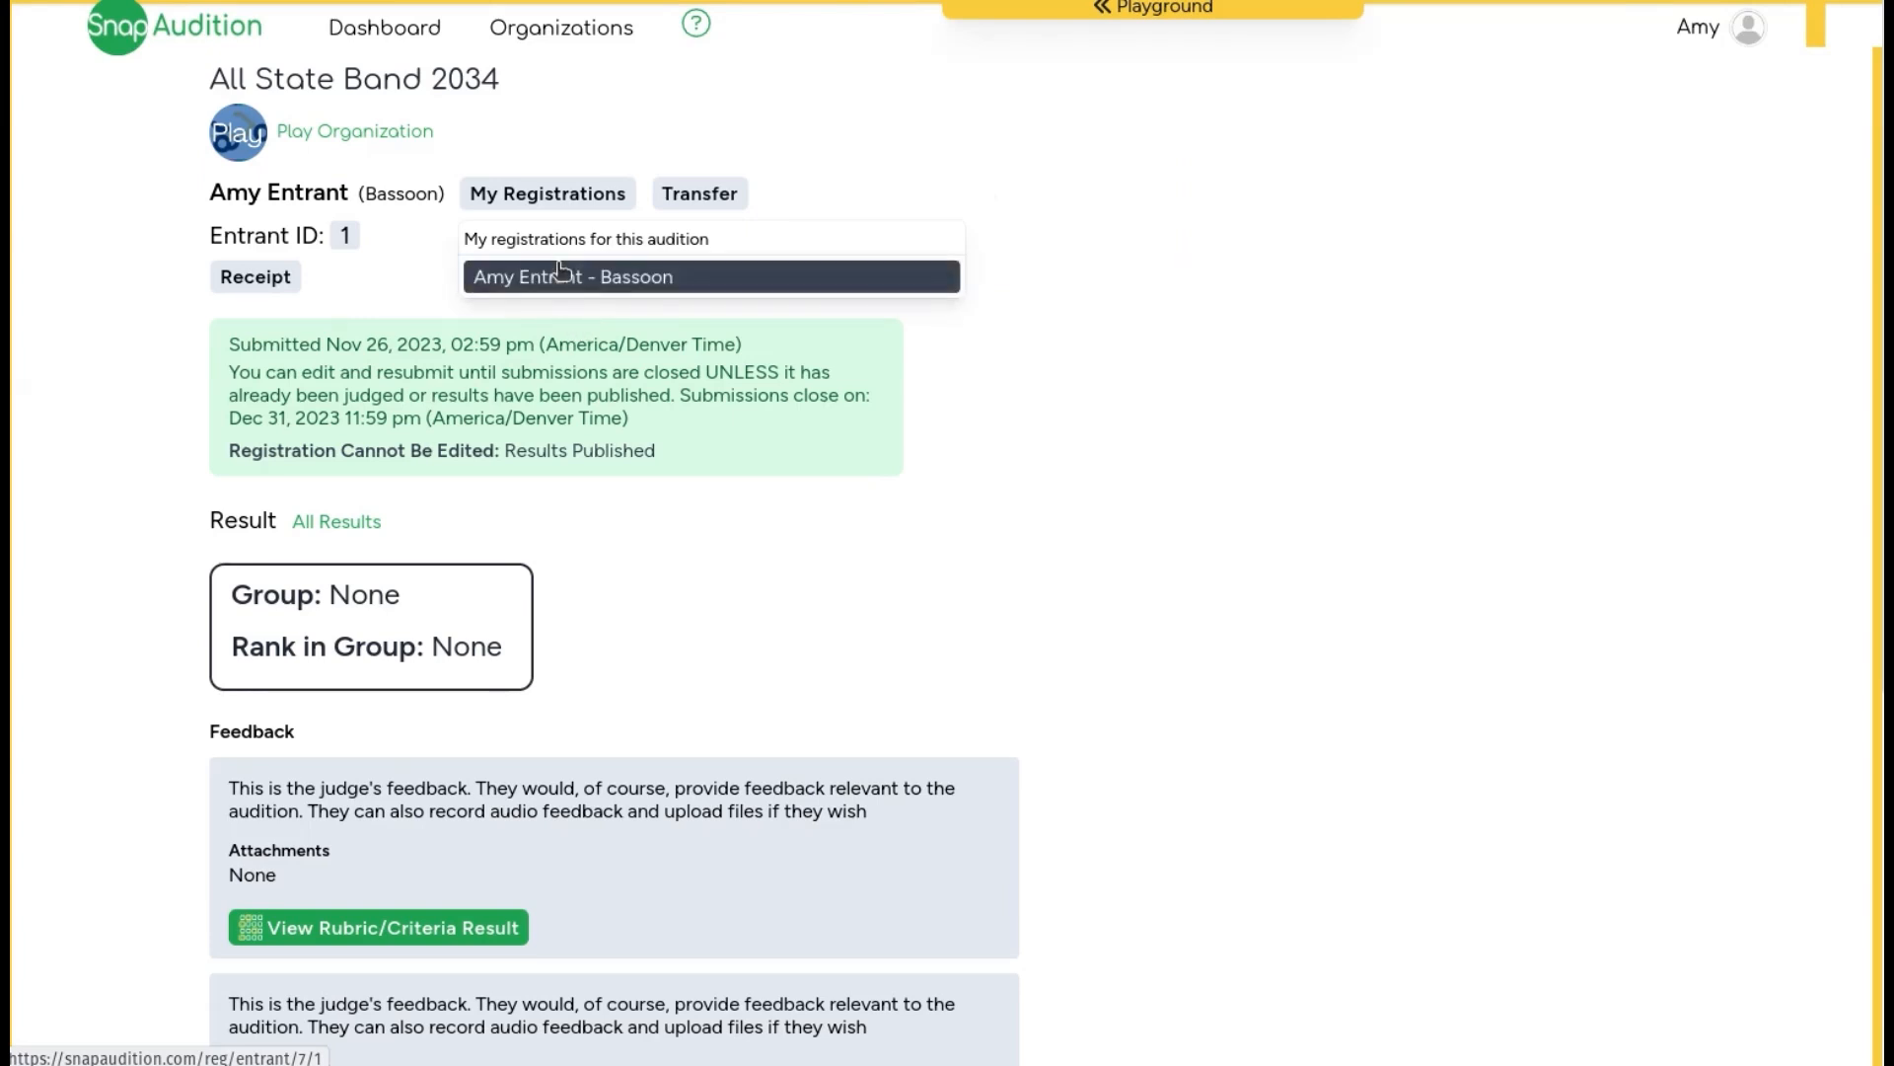
left_click(386, 288)
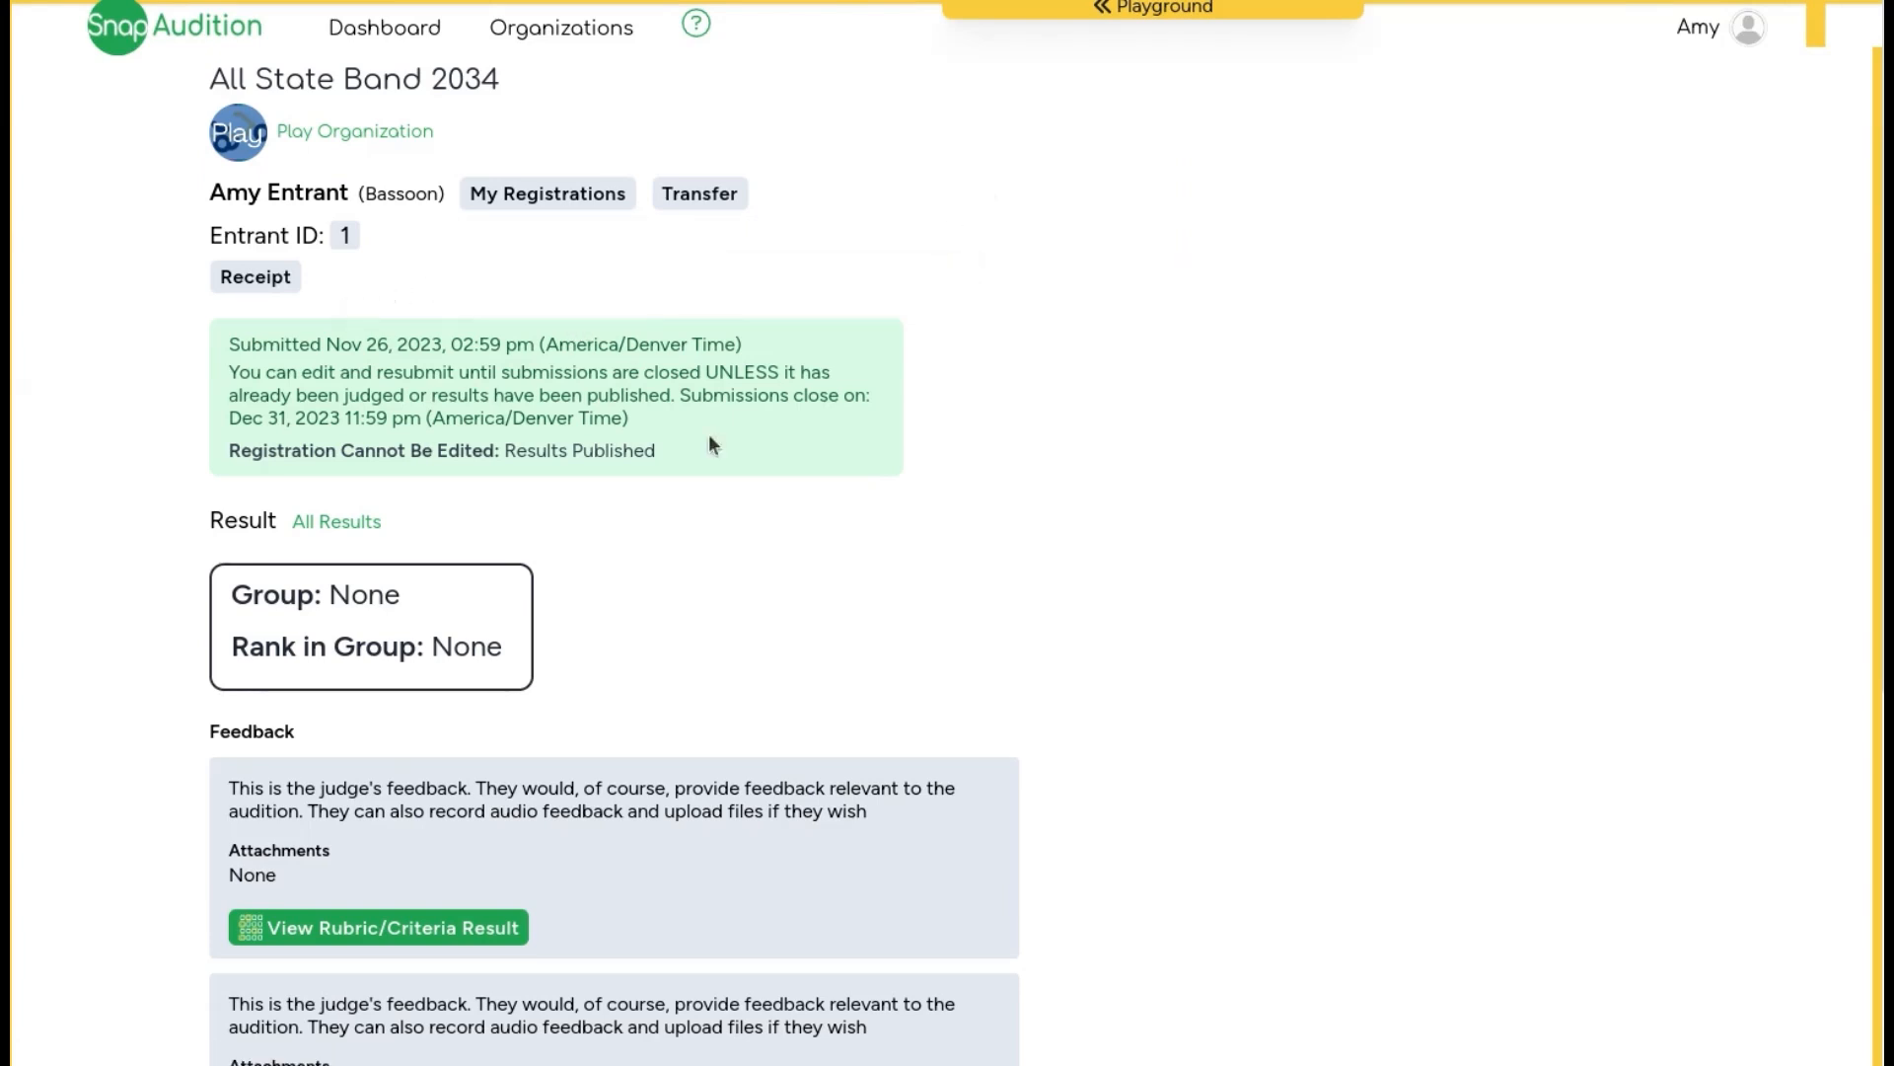
scroll(740, 702, "down", 6)
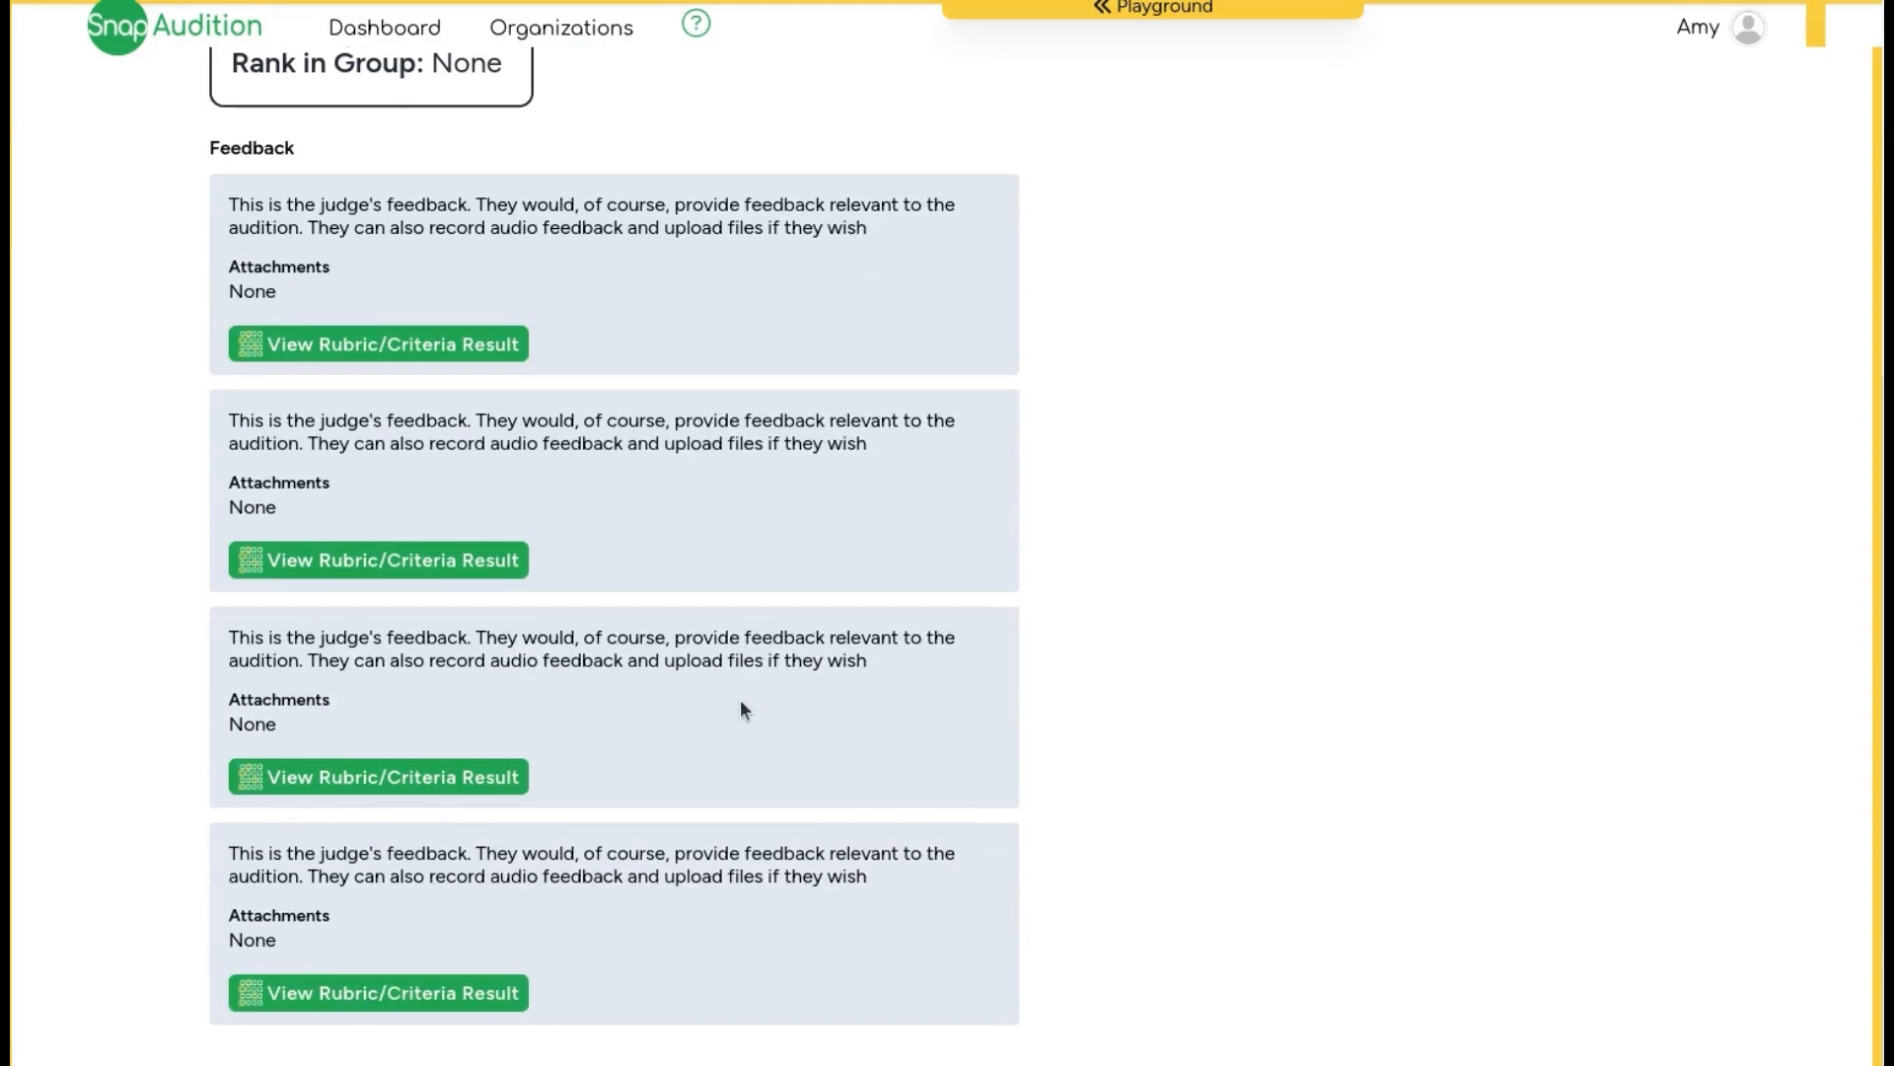
scroll(742, 708, "up", 4)
scroll(742, 708, "up", 2)
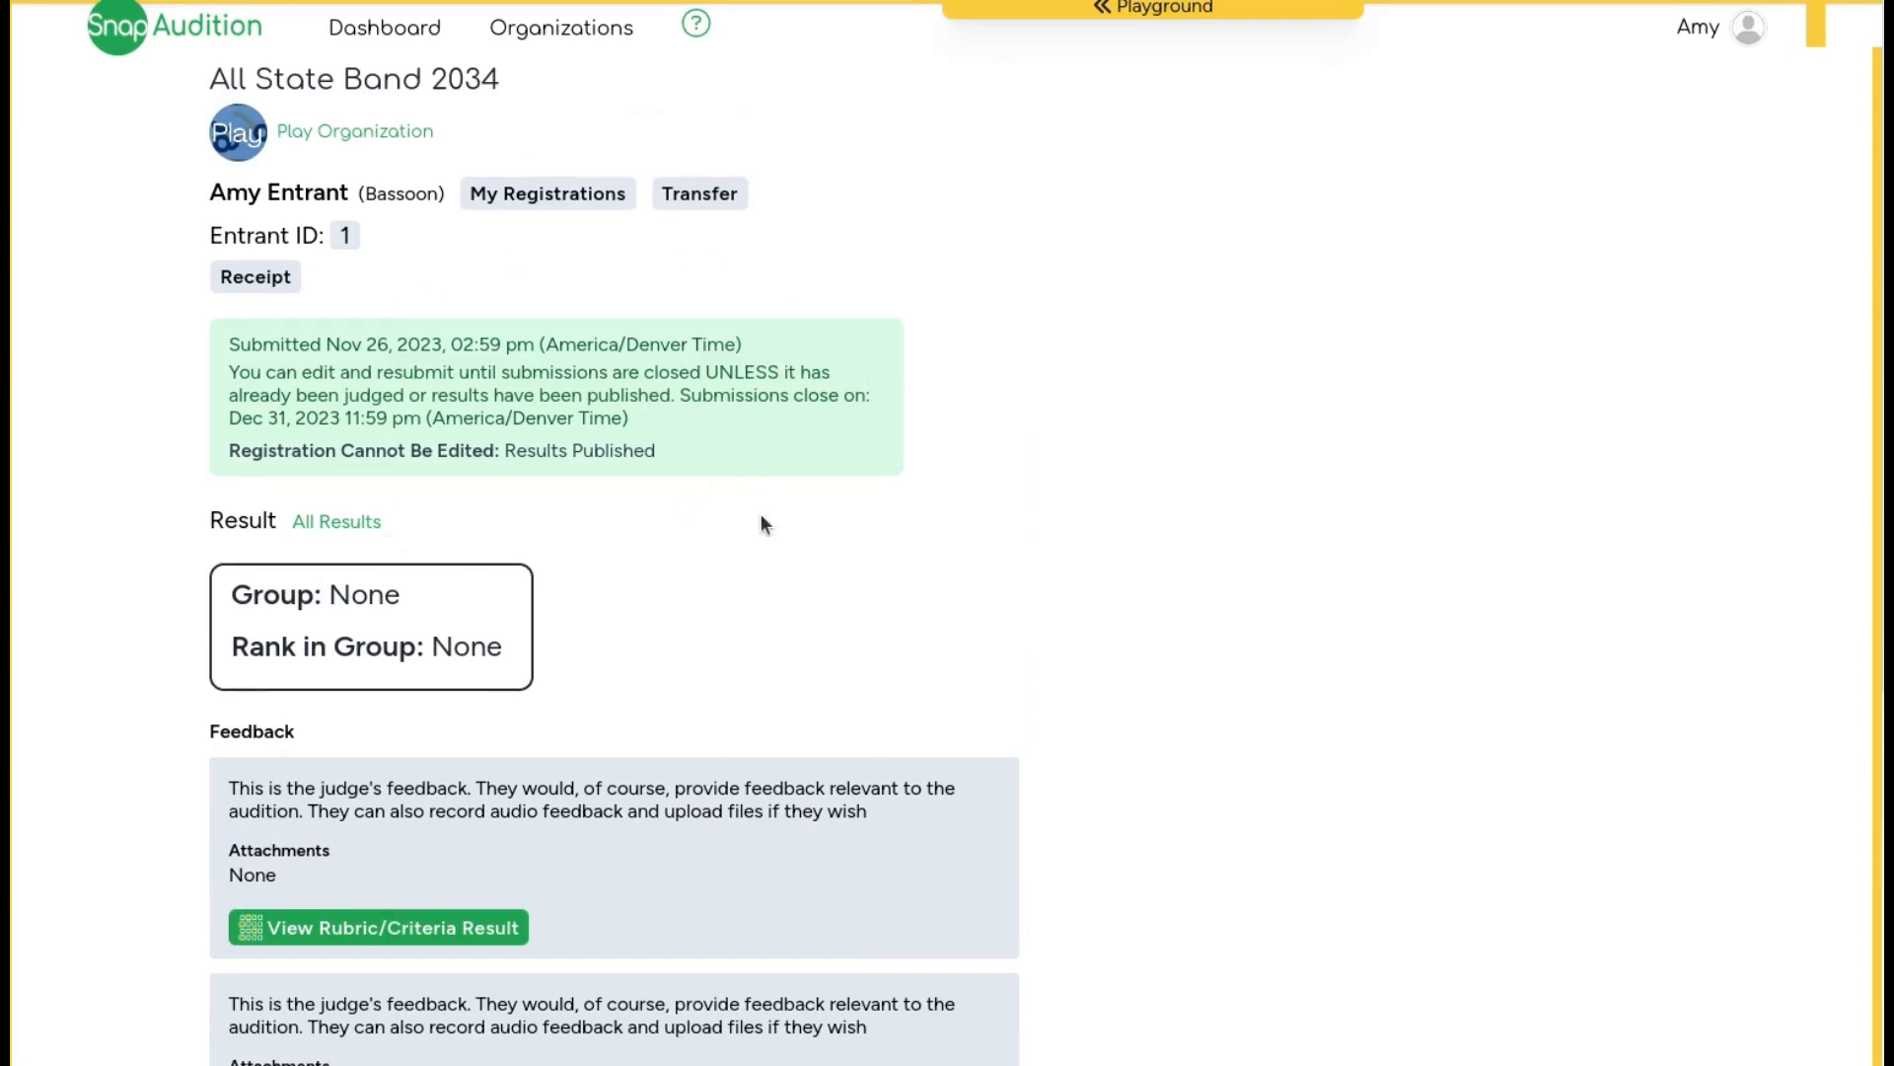
scroll(760, 523, "down", 2)
Step: Examine the Group and Rank in Group result fields and the judges' feedback entries
double_click(259, 452)
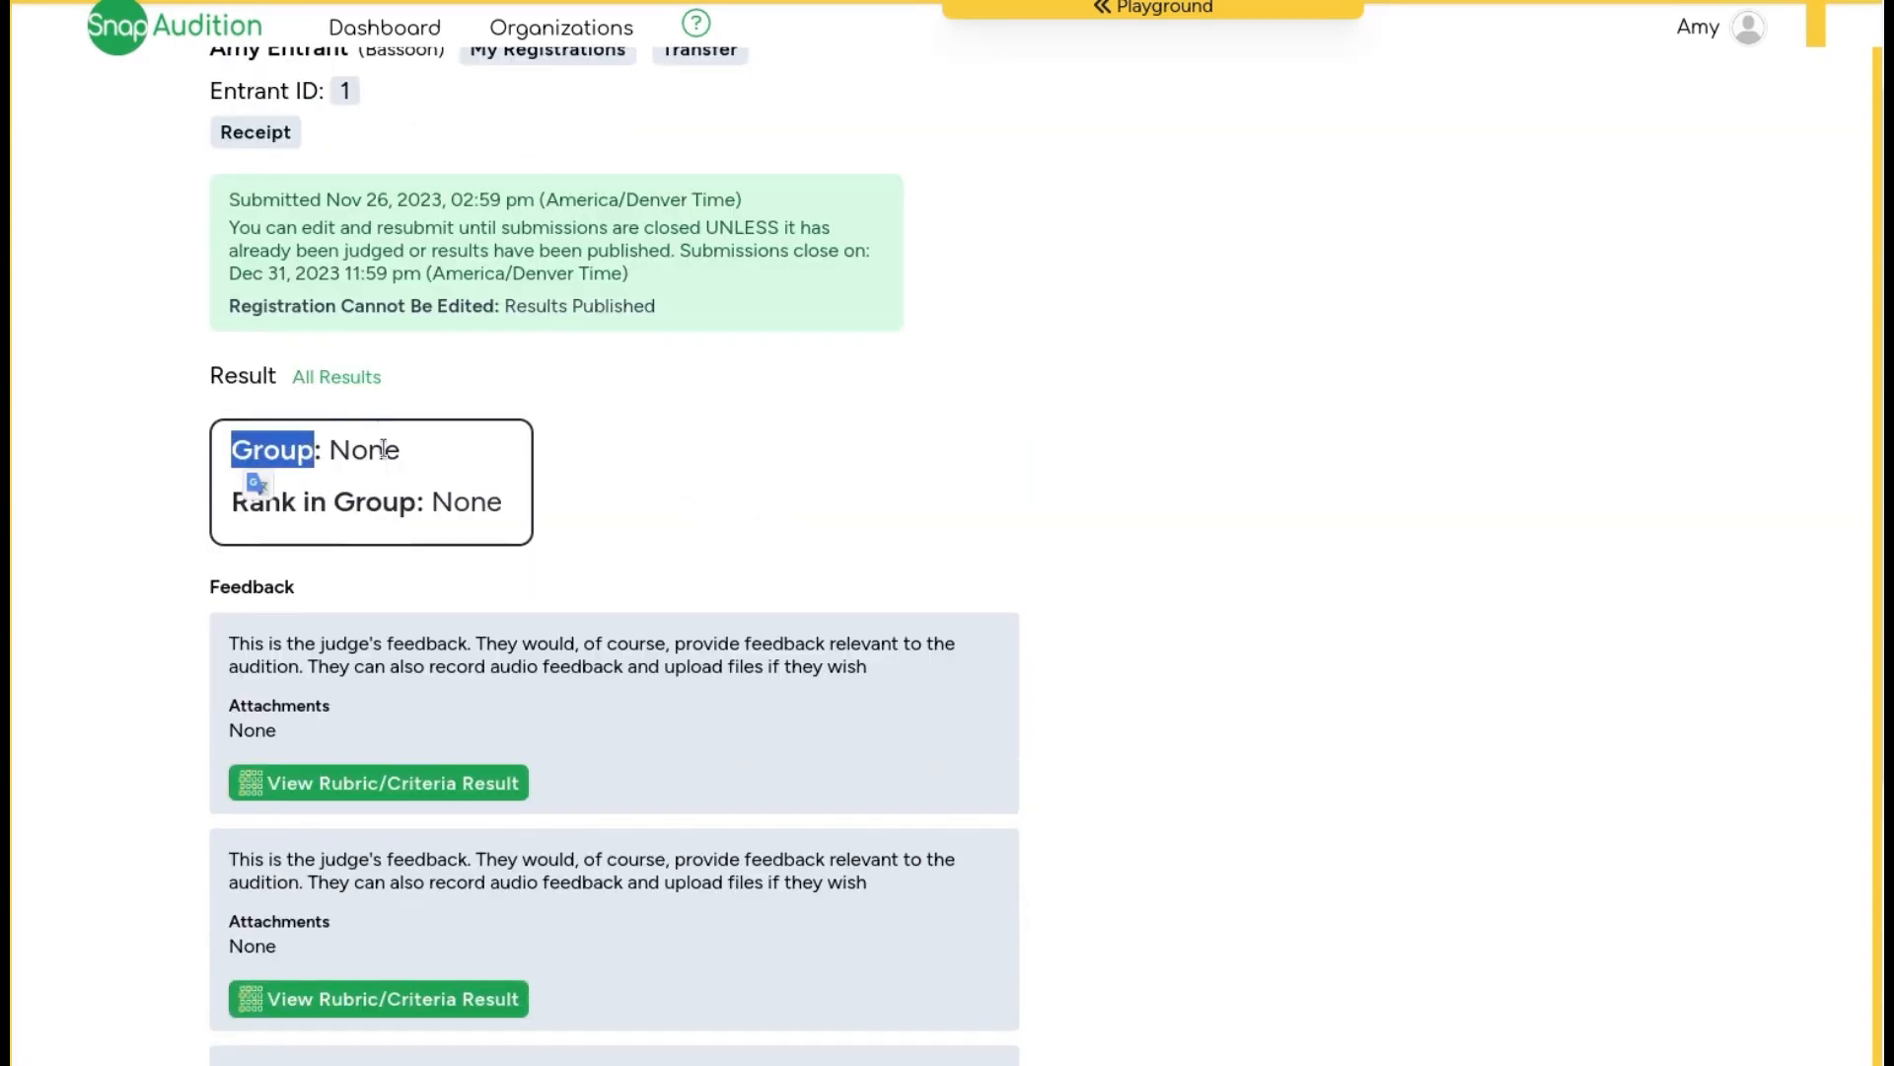
double_click(383, 450)
double_click(481, 505)
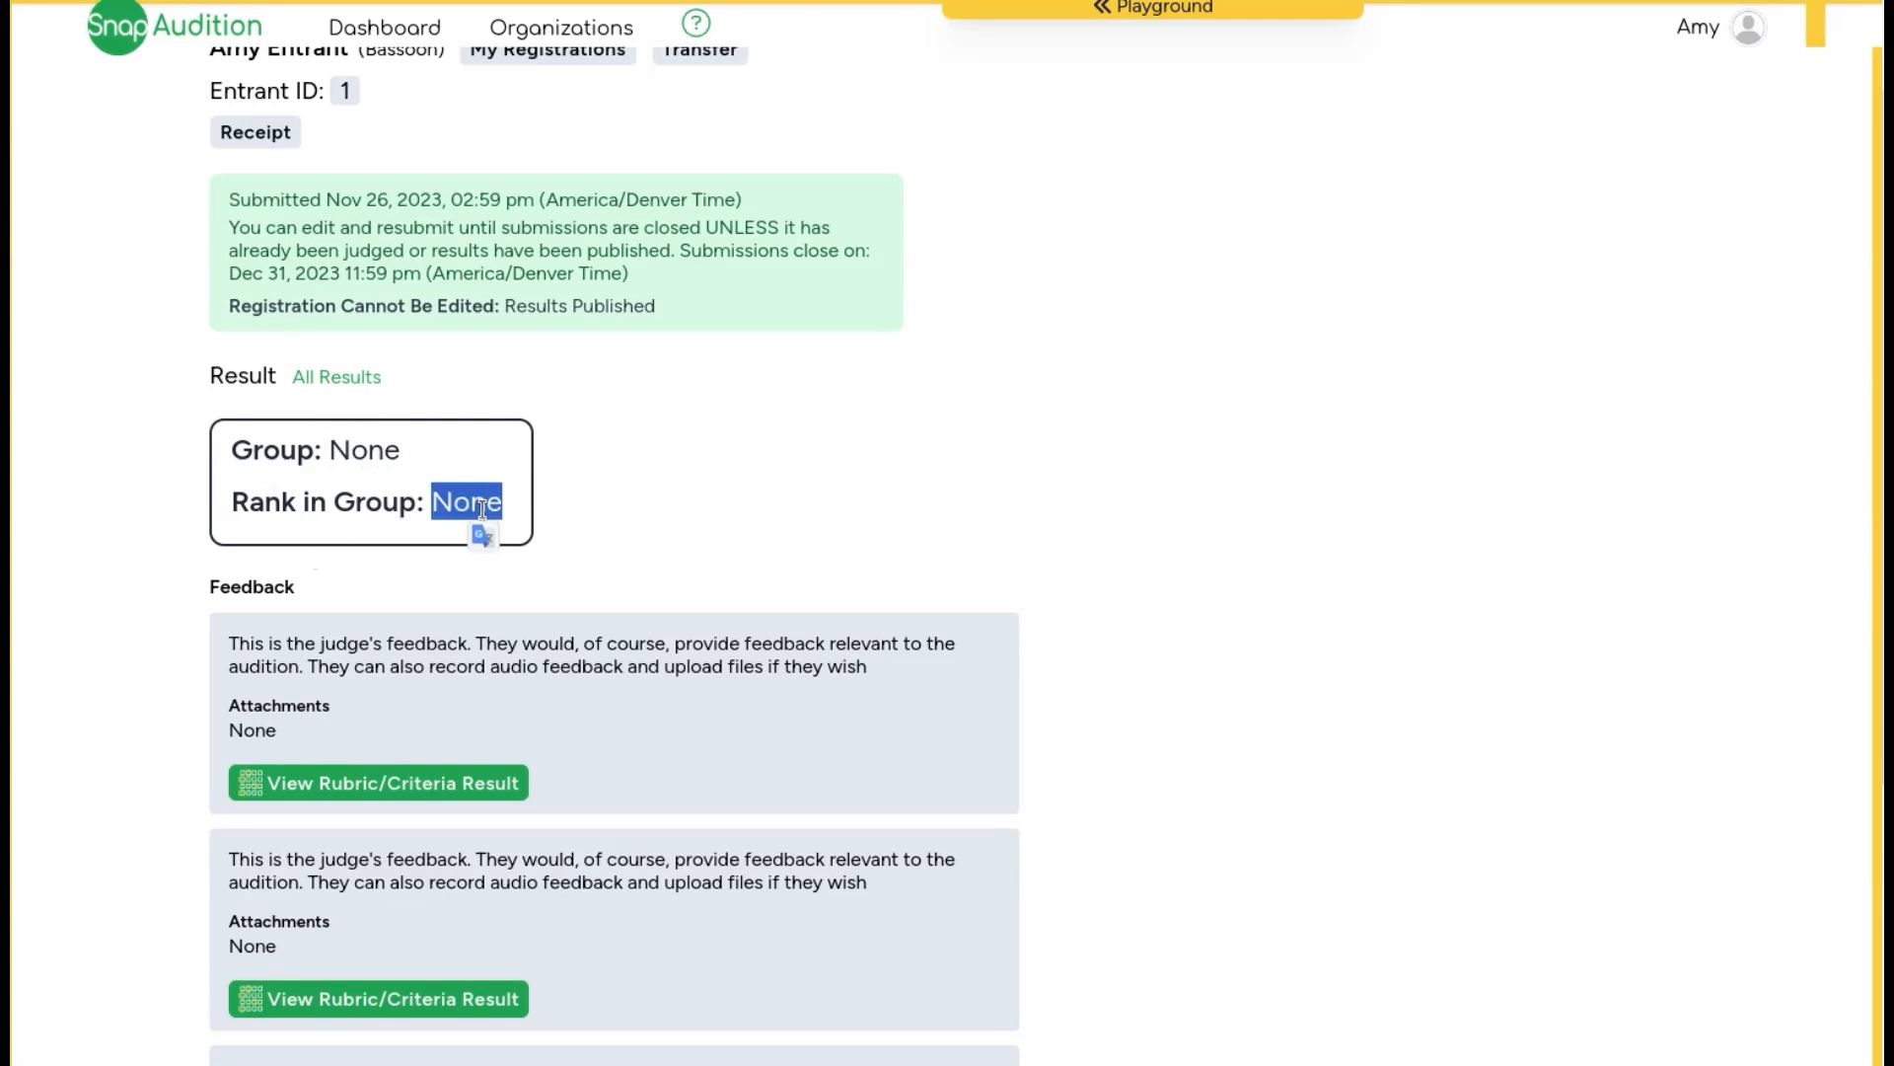
left_click(340, 450)
scroll(641, 563, "down", 3)
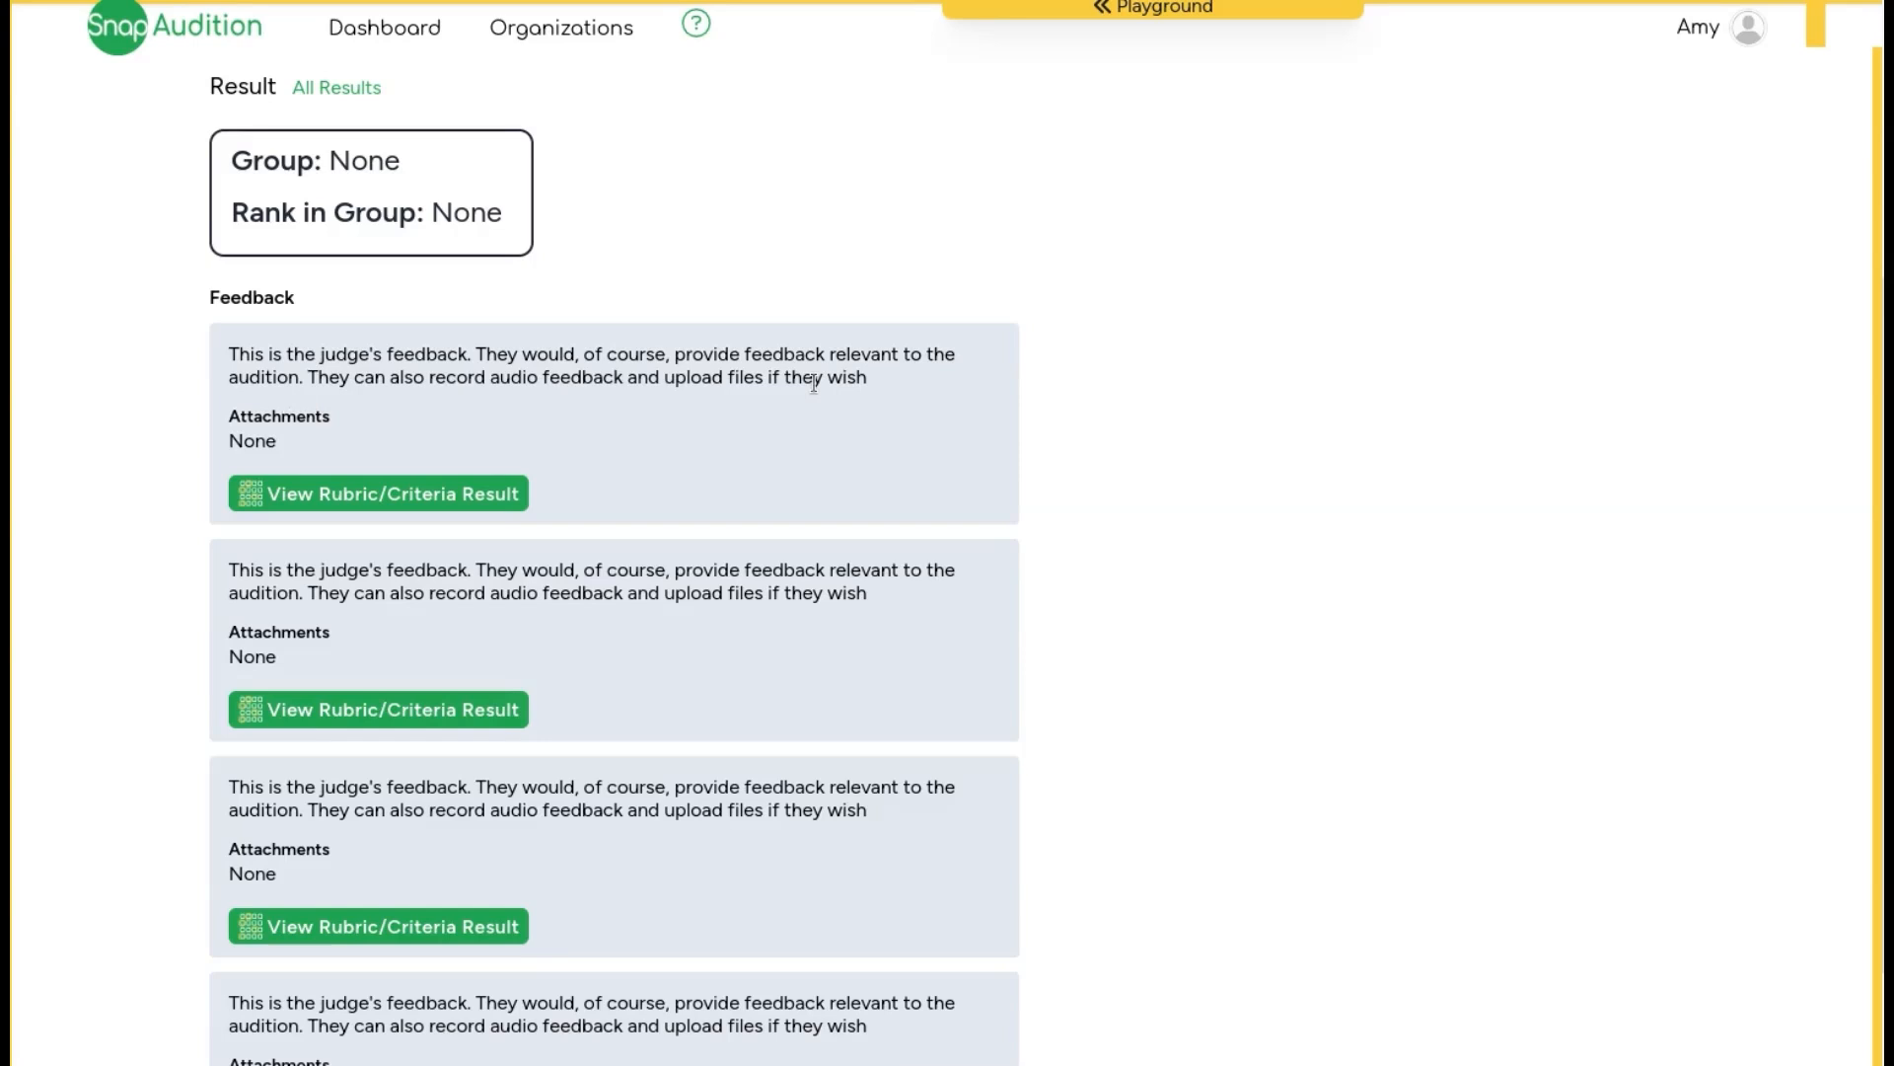
scroll(814, 383, "down", 2)
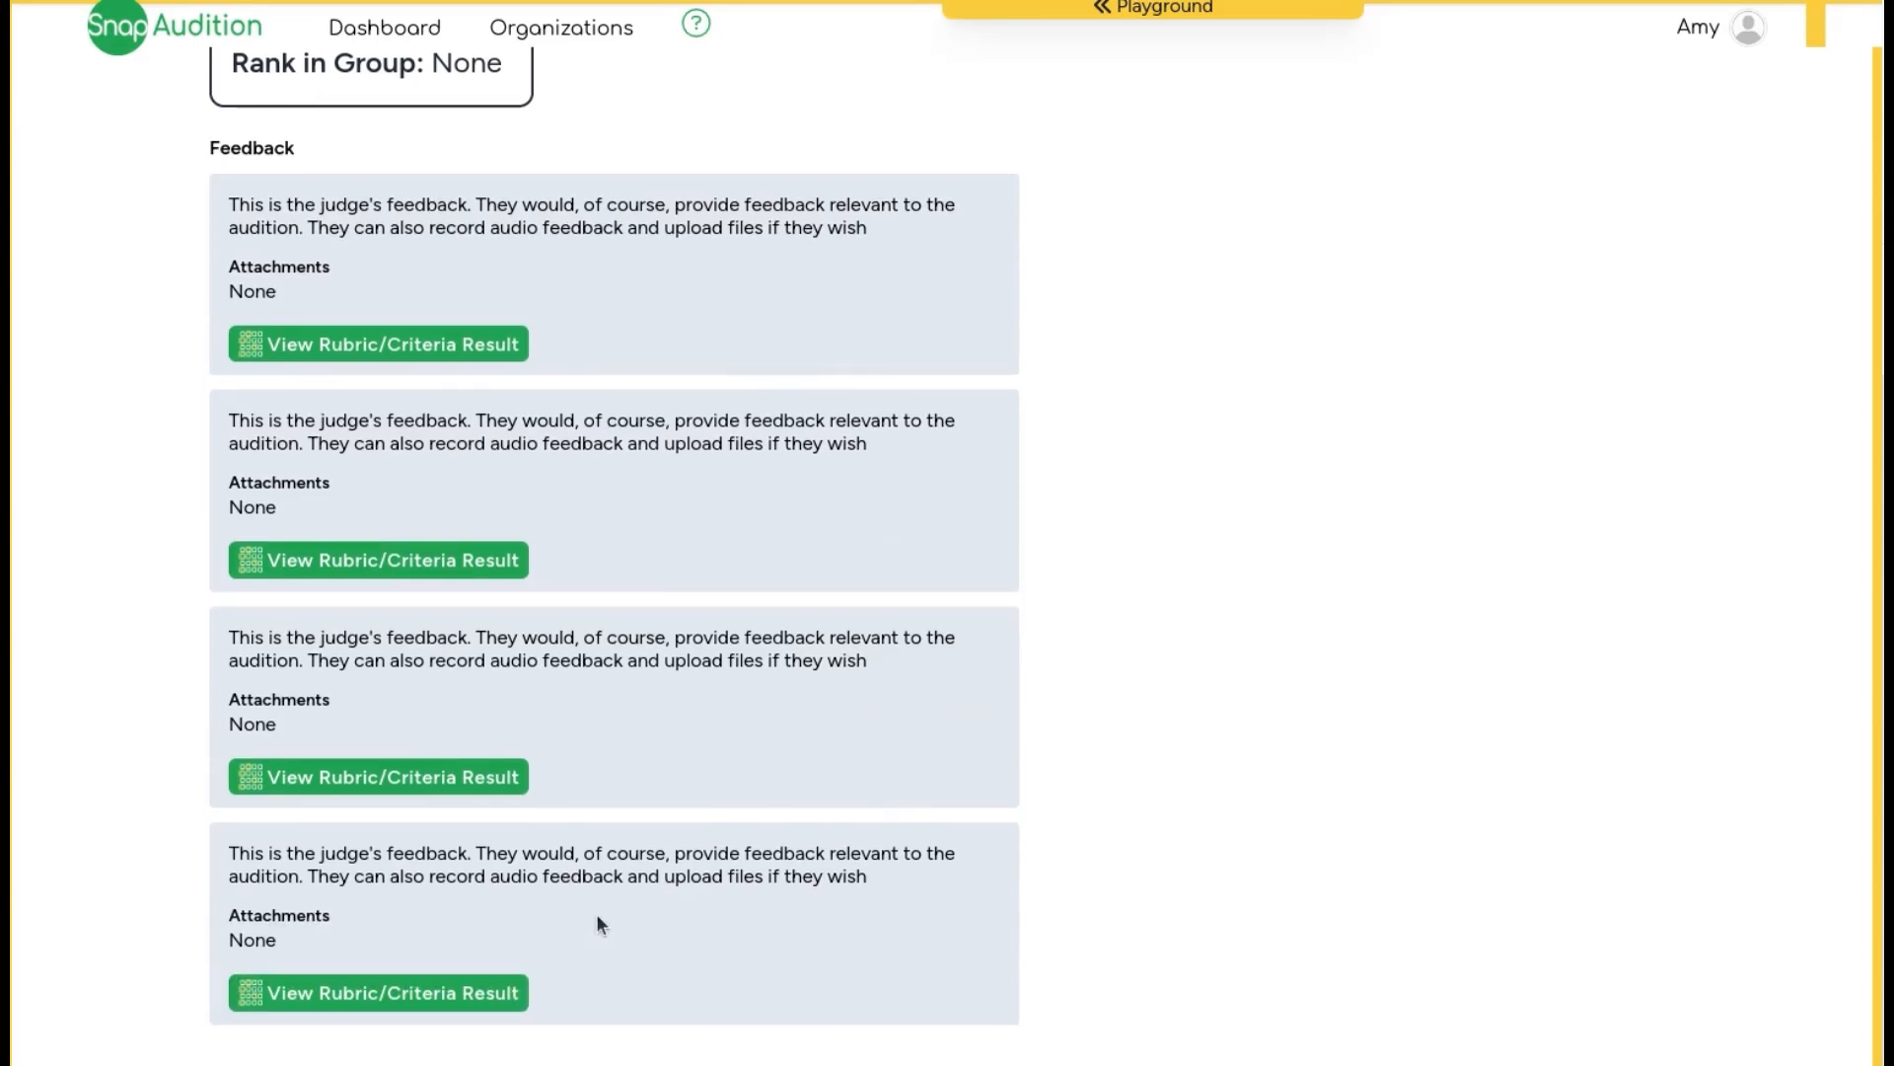
Step: Open the rubric/criteria result for the first judge's feedback
triple_click(301, 210)
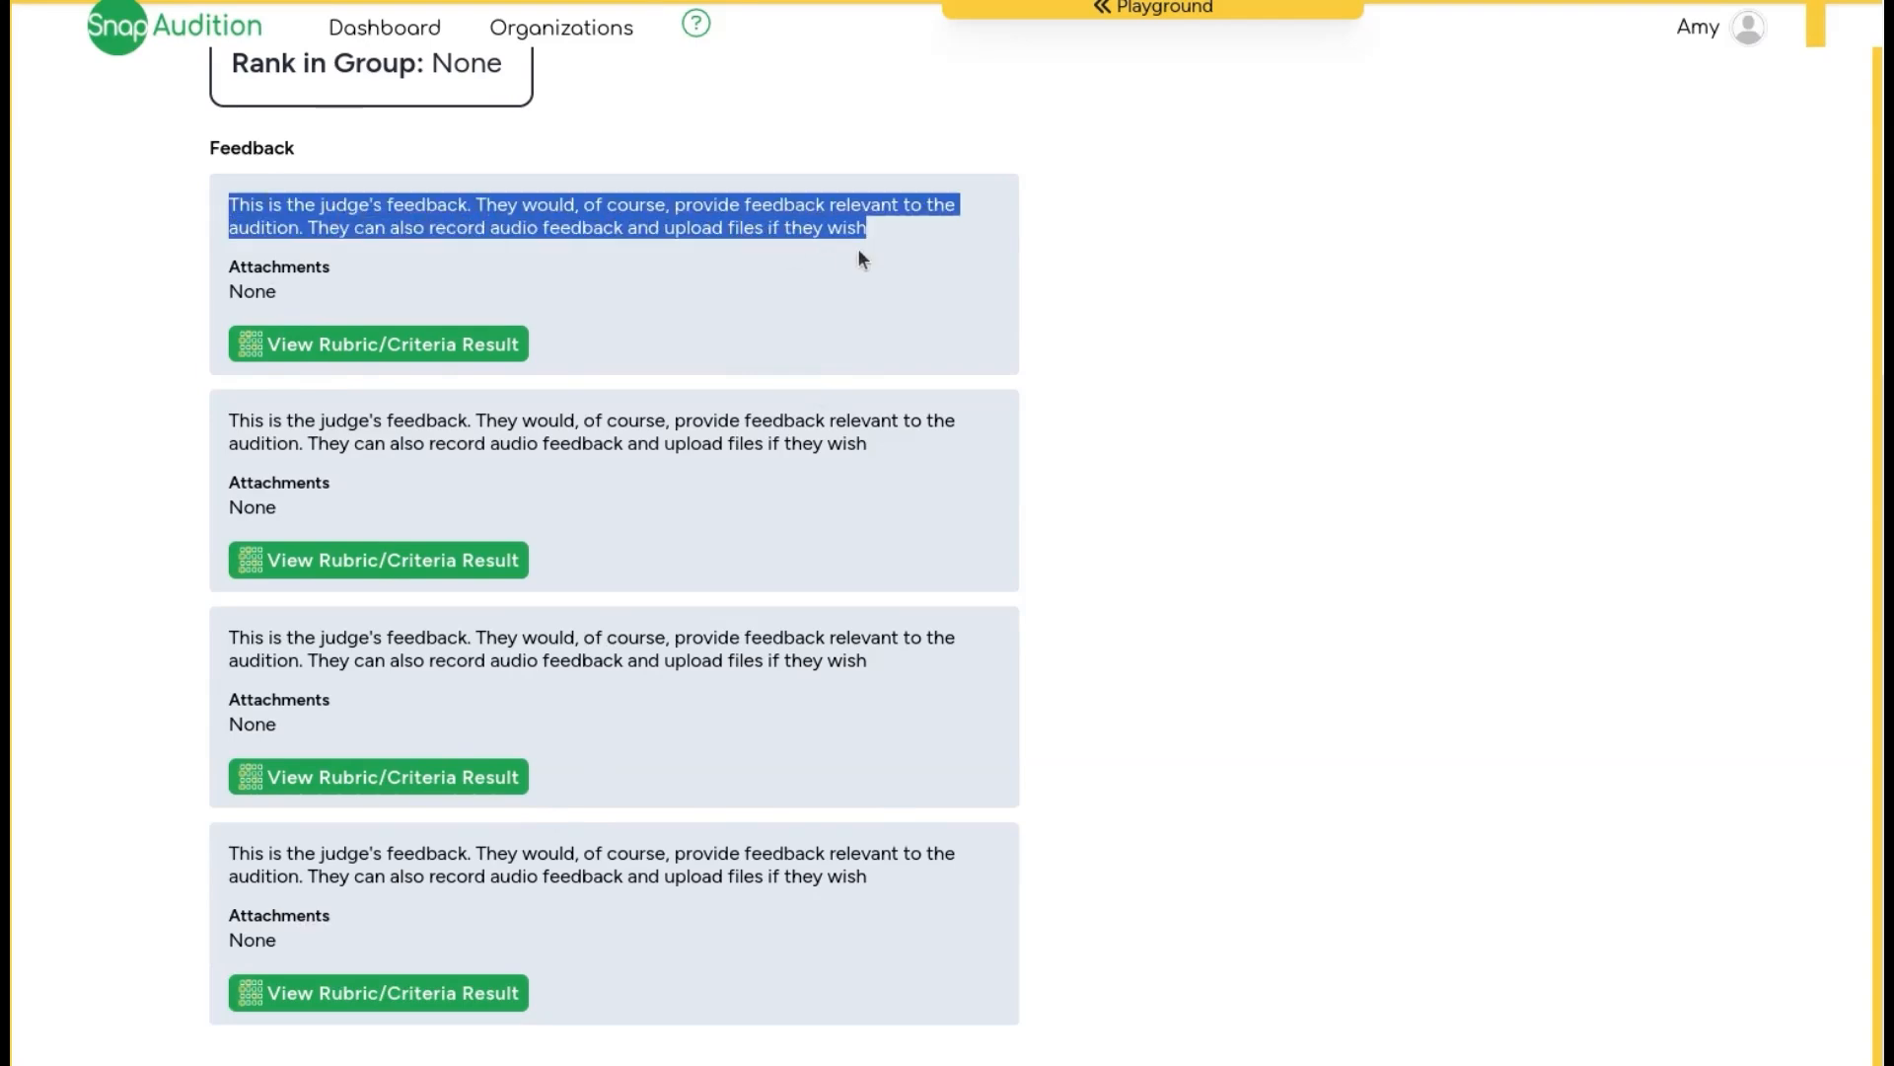
left_click(349, 347)
scroll(1435, 607, "up", 5)
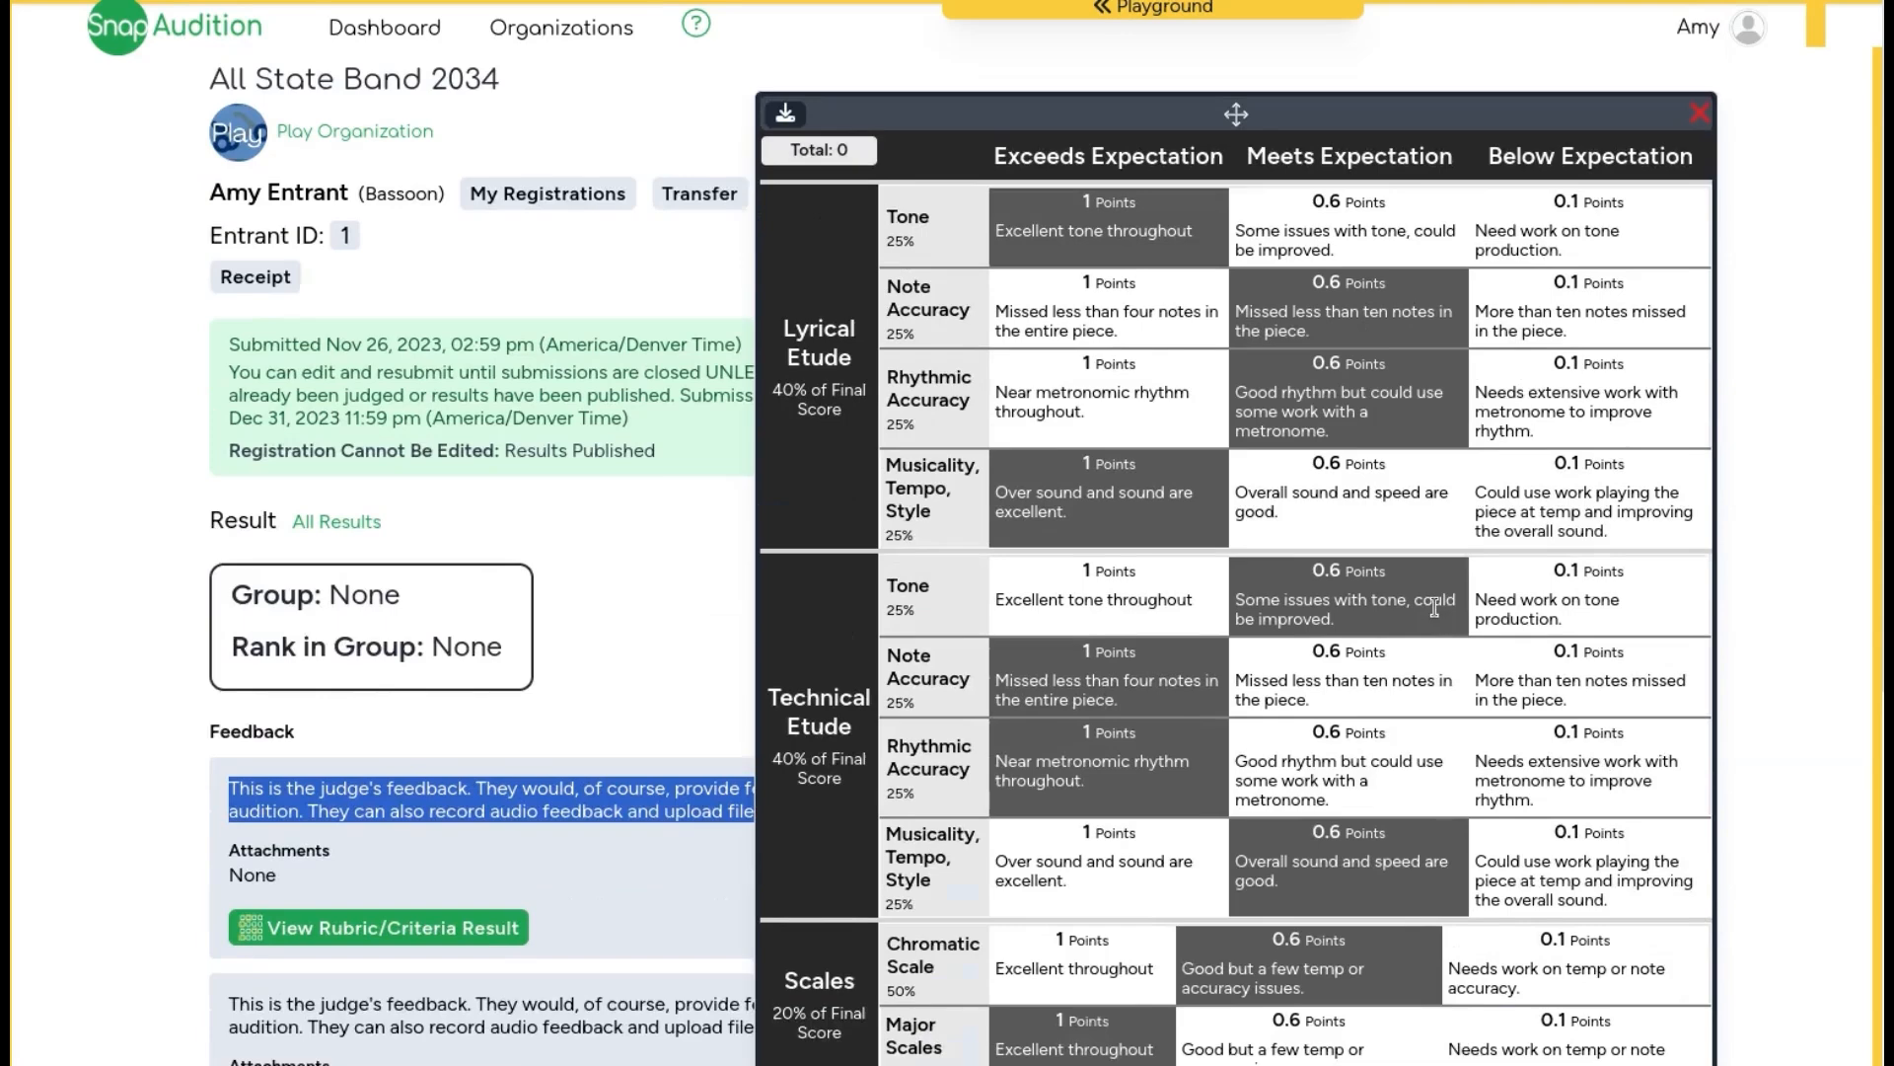